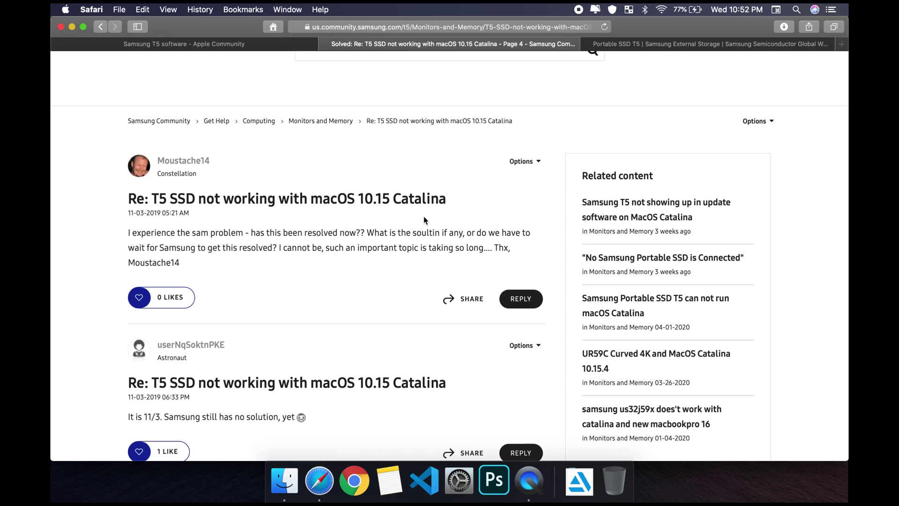
Step: Launch Samsung Portable SSD from the desktop alias and refresh; it still reports Disconnected
{"action": "key", "text": "ctrl+Right"}
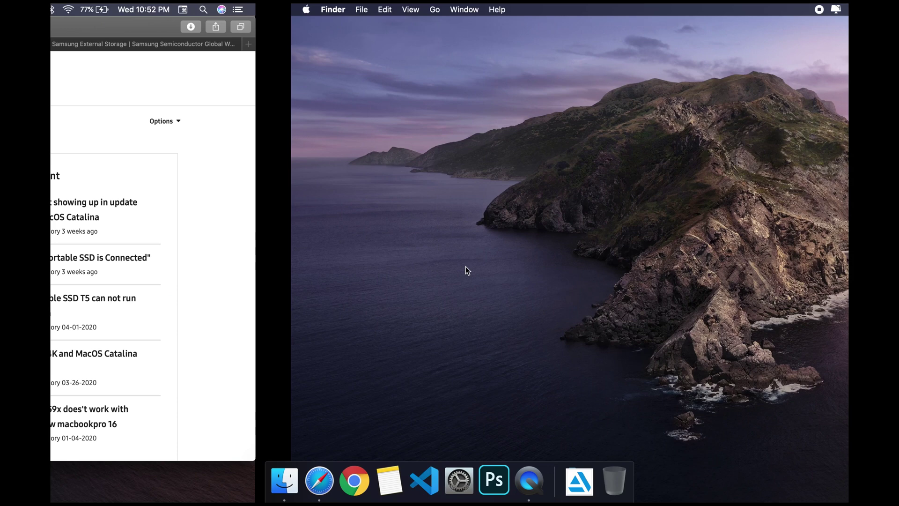
{"action": "double_click", "coordinate": [815, 180]}
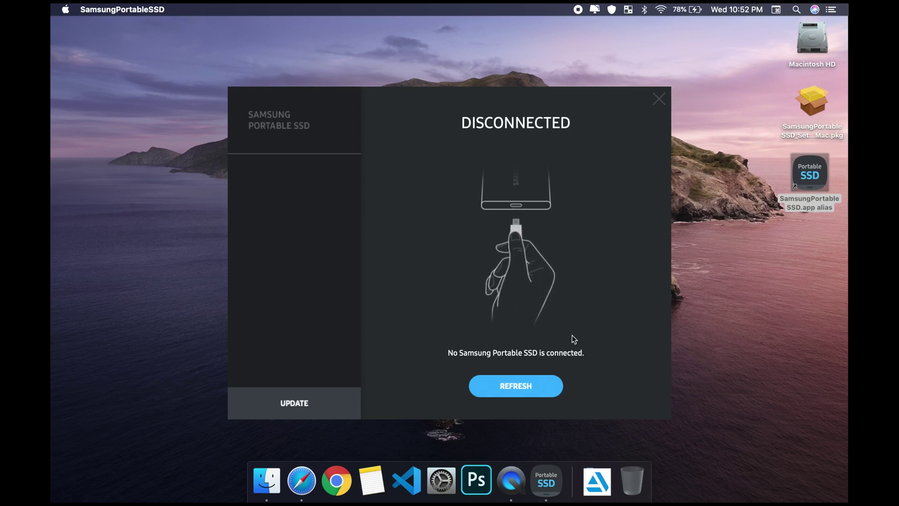
{"action": "left_click", "coordinate": [513, 386]}
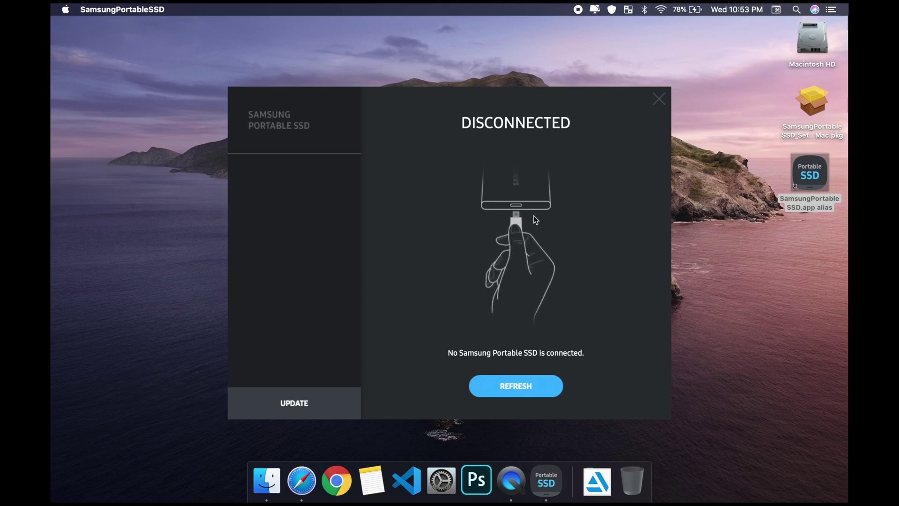
Step: Close the Samsung Portable SSD app and open the installer package on the desktop
{"action": "left_click", "coordinate": [658, 99]}
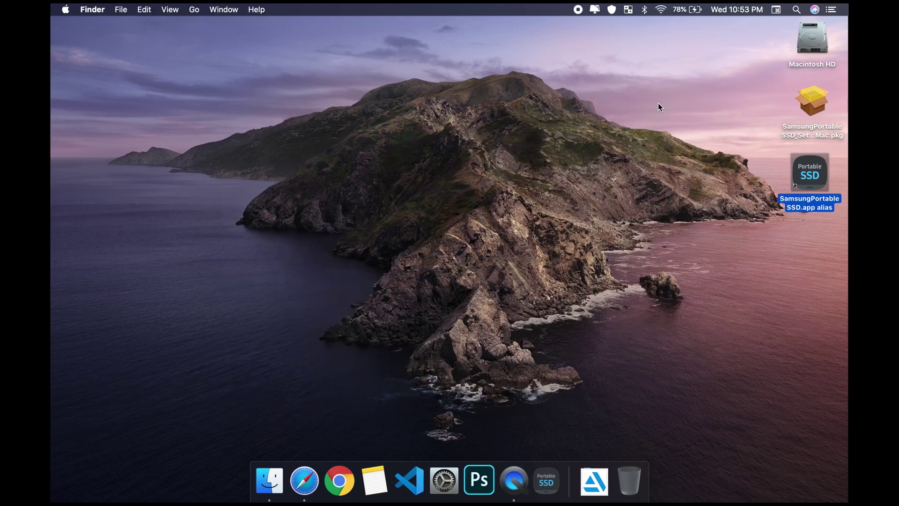
{"action": "left_click", "coordinate": [815, 107]}
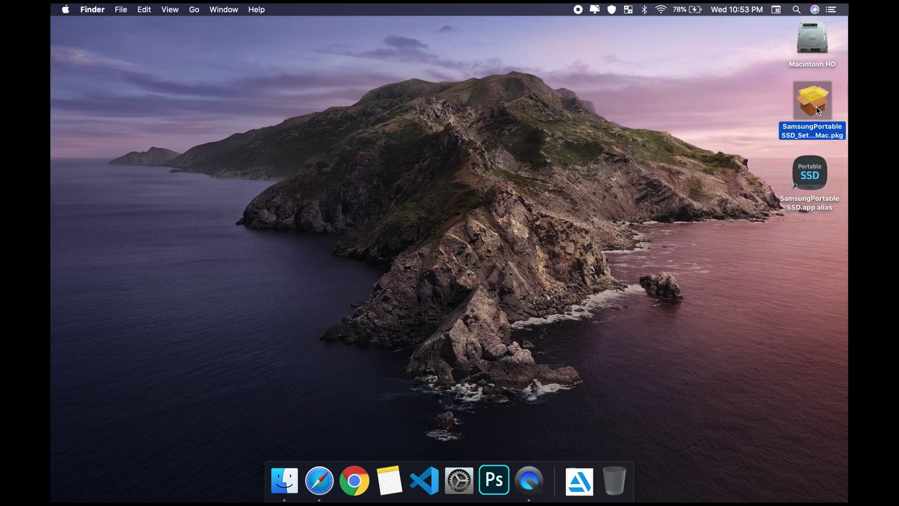
{"action": "left_click_drag", "start_coordinate": [816, 107], "coordinate": [812, 108]}
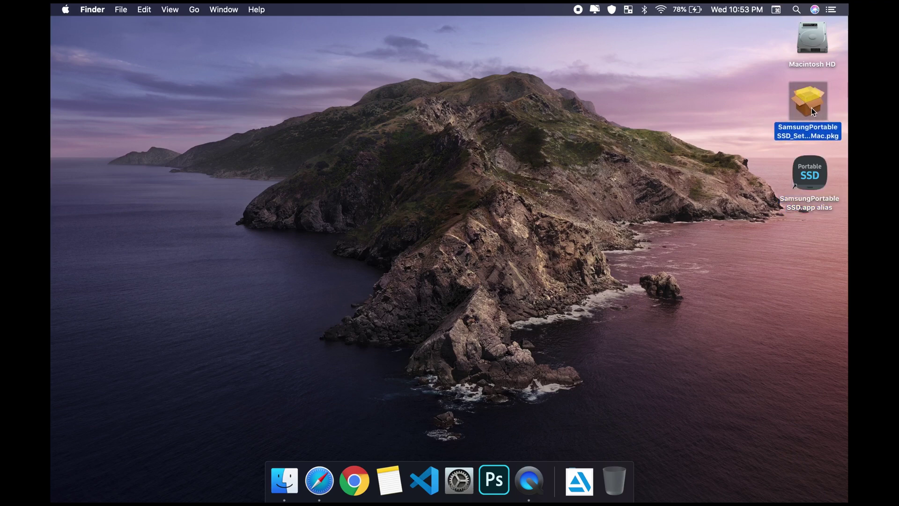
{"action": "double_click", "coordinate": [813, 112]}
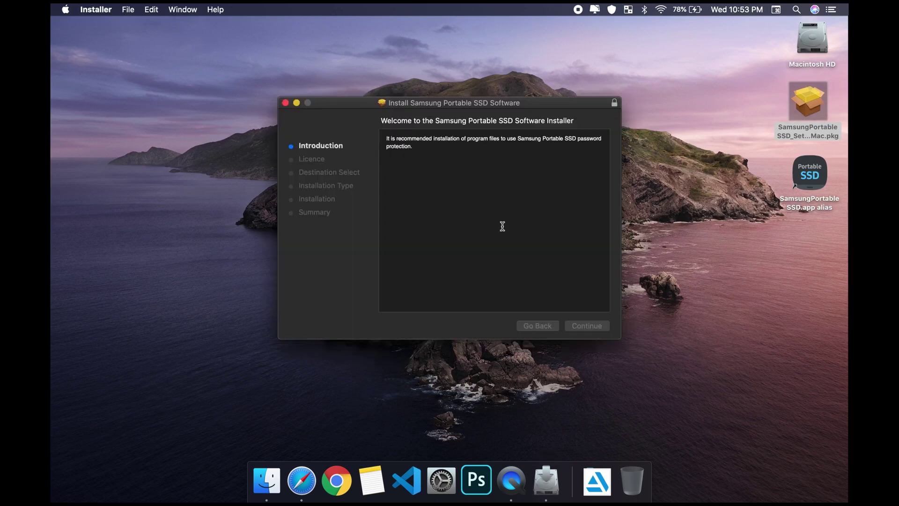
Step: Accept the licence and install on Macintosh HD with the admin password; quit after the incompatibility error
{"action": "left_click", "coordinate": [585, 325]}
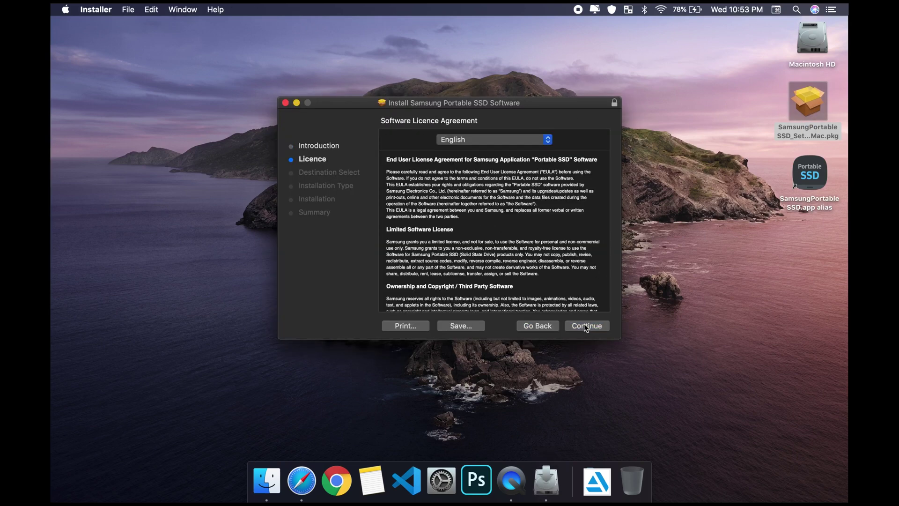
{"action": "left_click", "coordinate": [585, 325]}
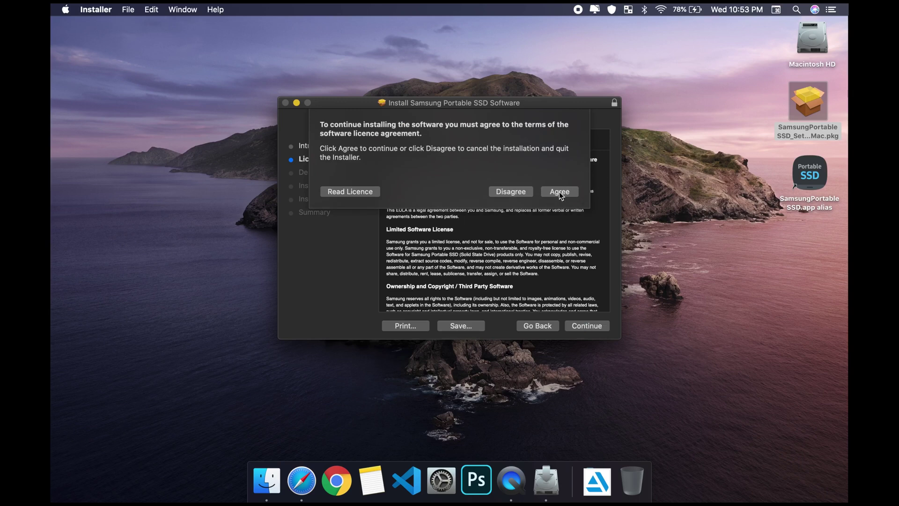
{"action": "left_click", "coordinate": [559, 192]}
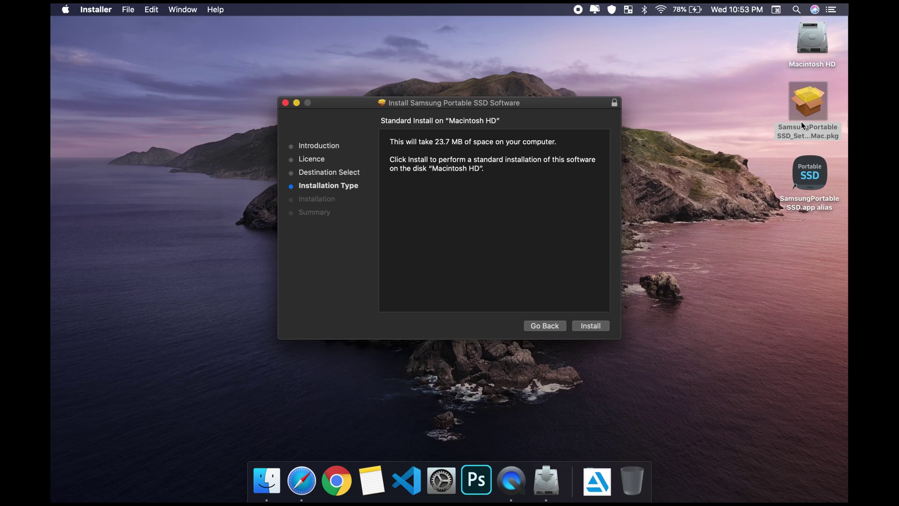
{"action": "left_click", "coordinate": [597, 323]}
{"action": "type", "text": "•••••••"}
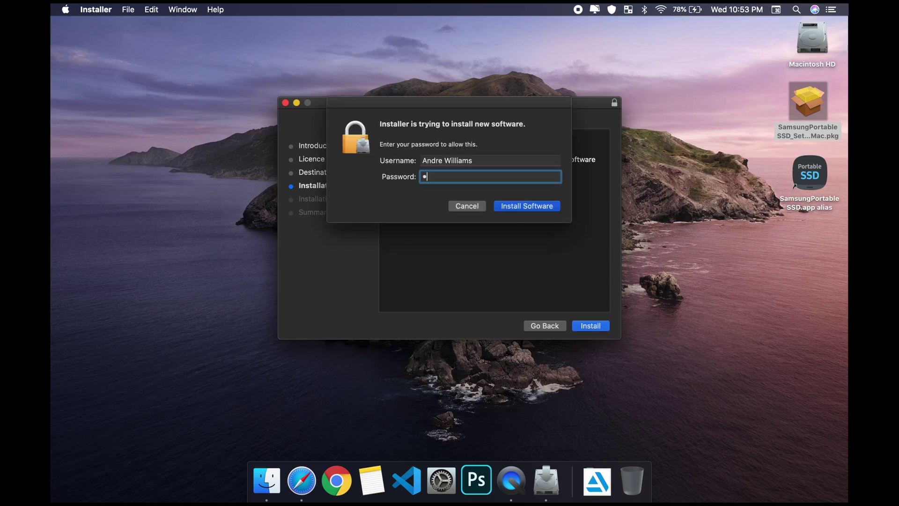
{"action": "key", "text": "Return"}
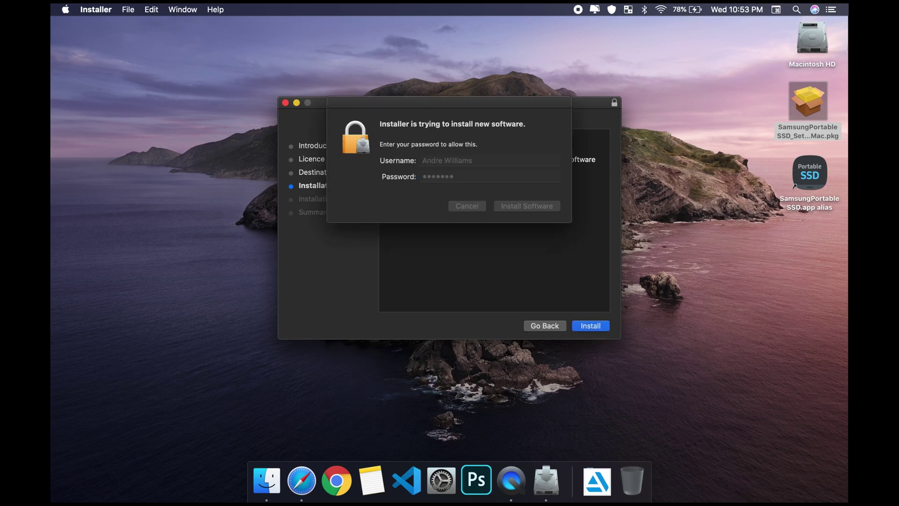
{"action": "left_click", "coordinate": [494, 165]}
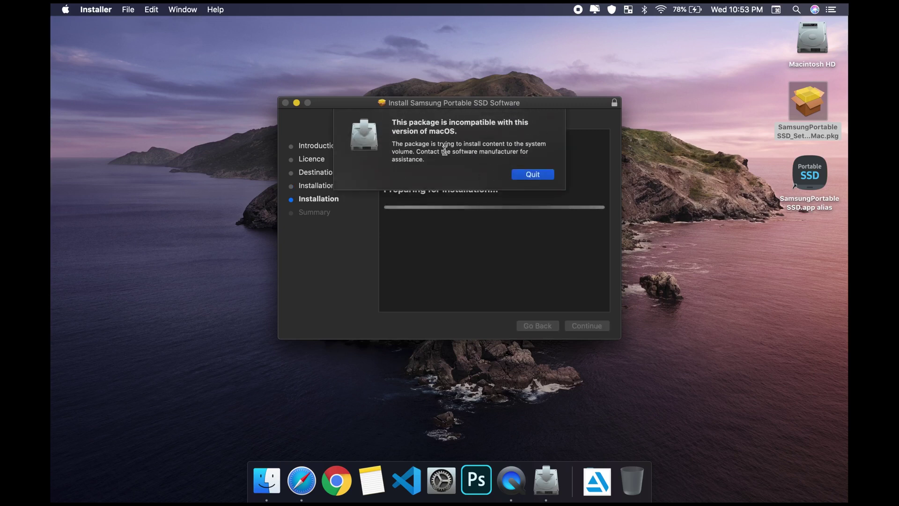
{"action": "left_click", "coordinate": [547, 177]}
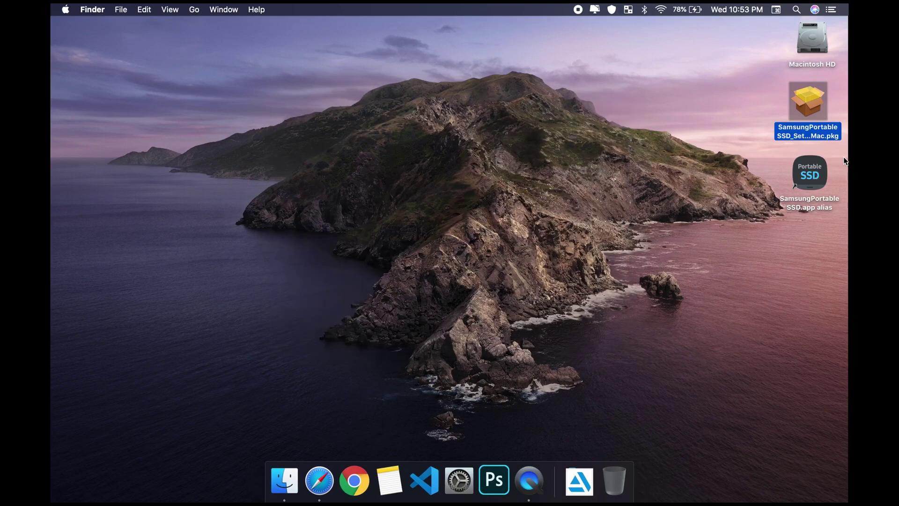
Step: Scroll the Samsung forum thread in Safari to the post quoting the same incompatibility error
{"action": "left_click", "coordinate": [326, 477]}
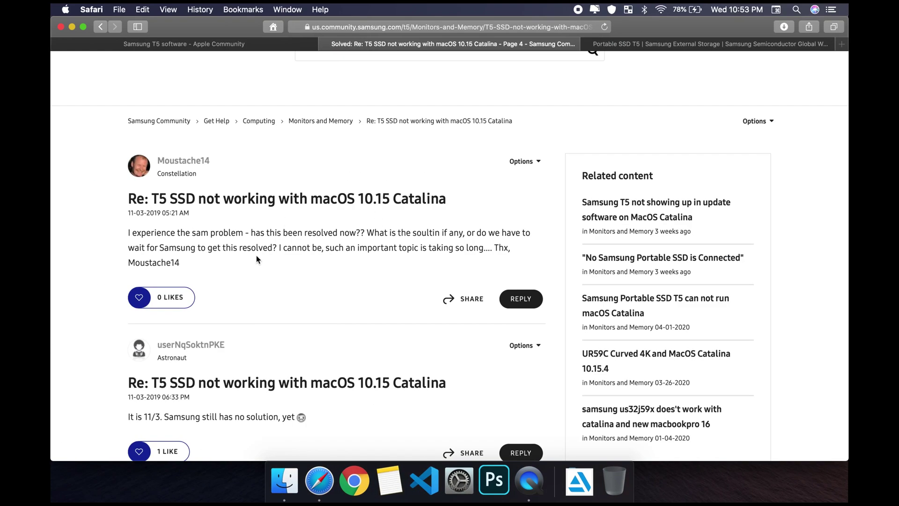
{"action": "scroll", "coordinate": [257, 256], "scroll_direction": "down", "scroll_amount": 15}
{"action": "scroll", "coordinate": [257, 257], "scroll_direction": "down", "scroll_amount": 12}
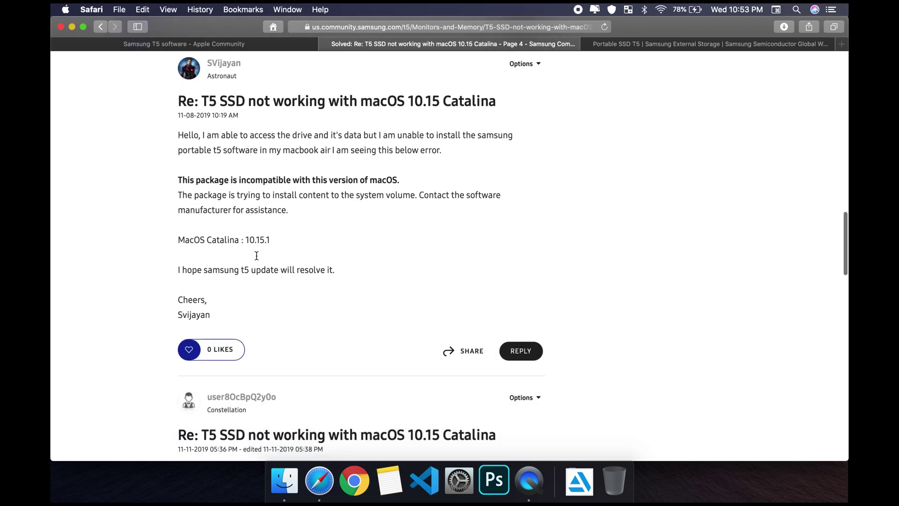
{"action": "scroll", "coordinate": [257, 255], "scroll_direction": "up", "scroll_amount": 20}
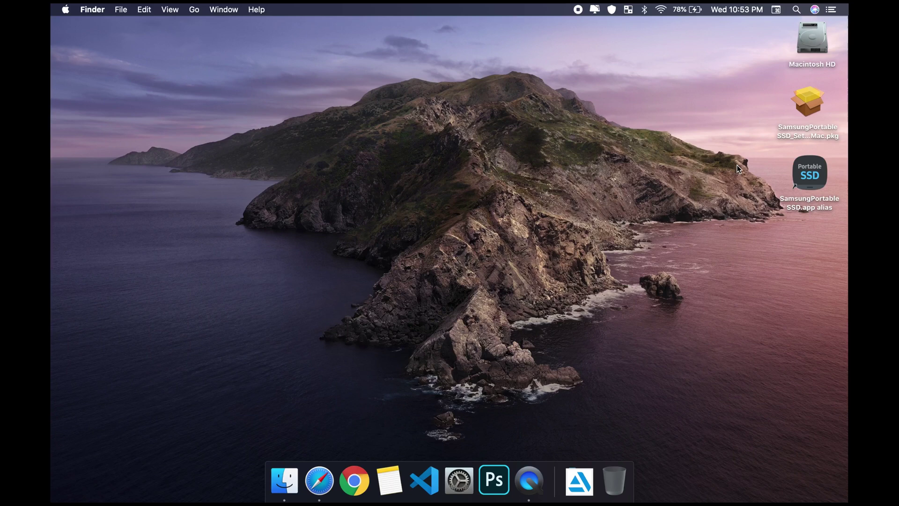
{"action": "double_click", "coordinate": [822, 173]}
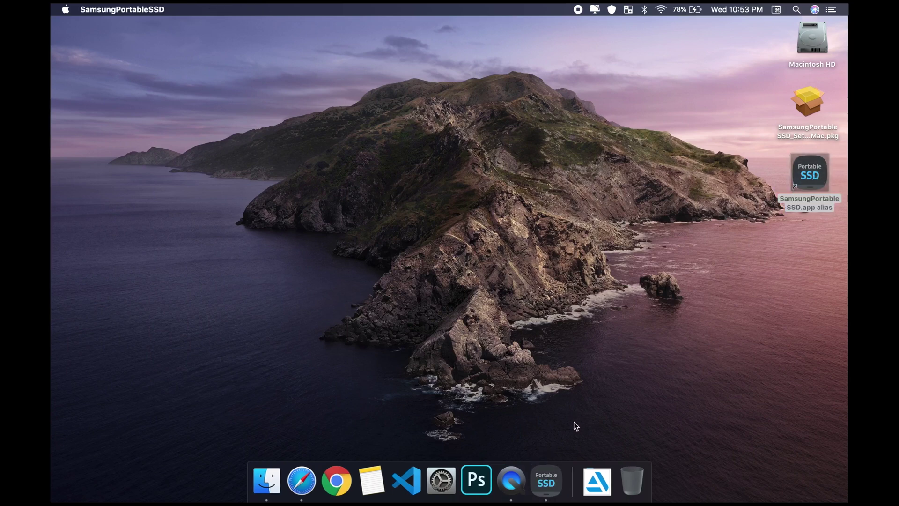
{"action": "left_click", "coordinate": [545, 477]}
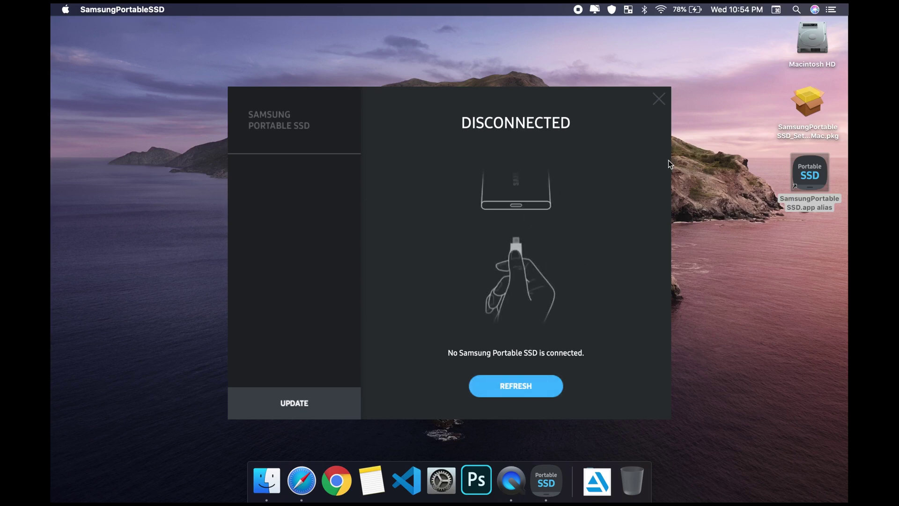
{"action": "left_click", "coordinate": [661, 102]}
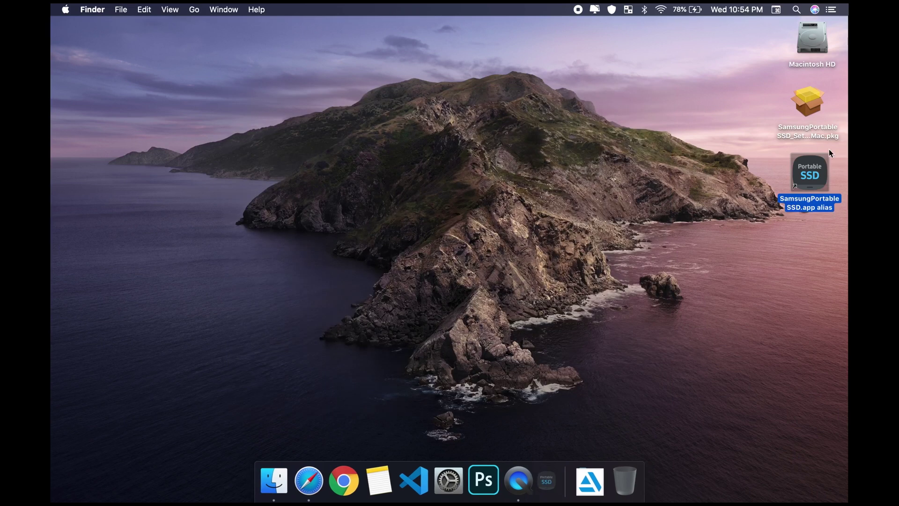
Step: Reveal the alias's original app in Finder to reach ~/Library/Application Support/PortableSSD
{"action": "right_click", "coordinate": [807, 170]}
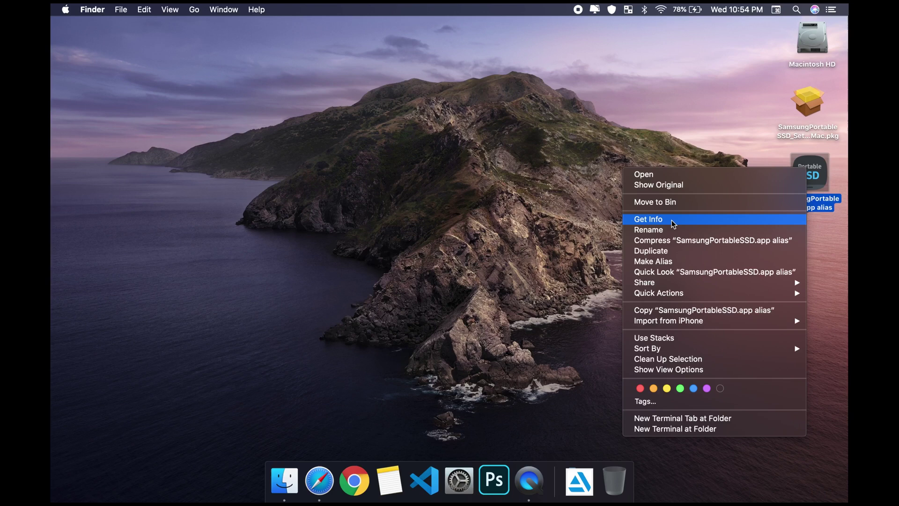
{"action": "left_click", "coordinate": [652, 186]}
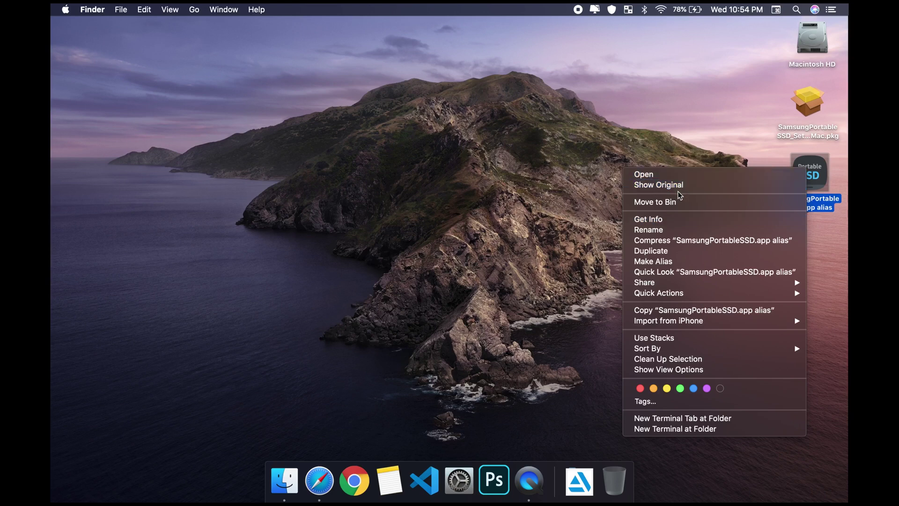
{"action": "left_click", "coordinate": [648, 185]}
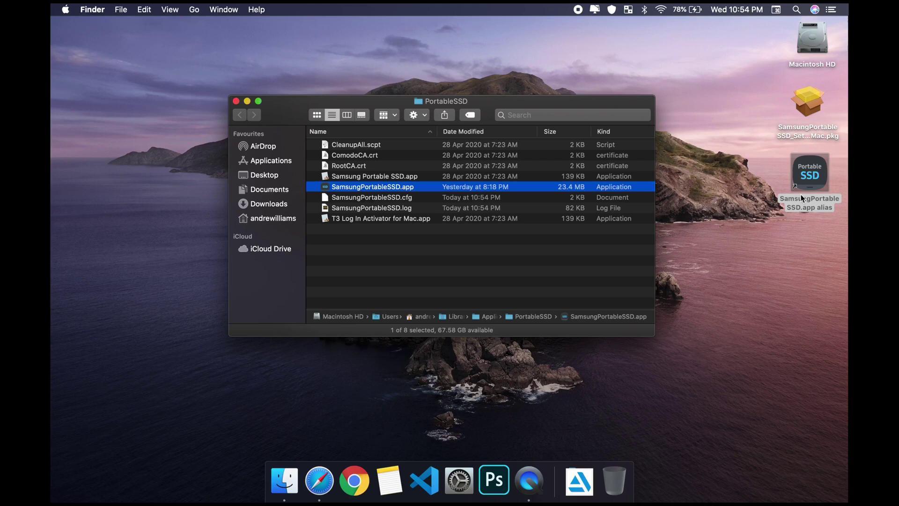
{"action": "left_click", "coordinate": [808, 181]}
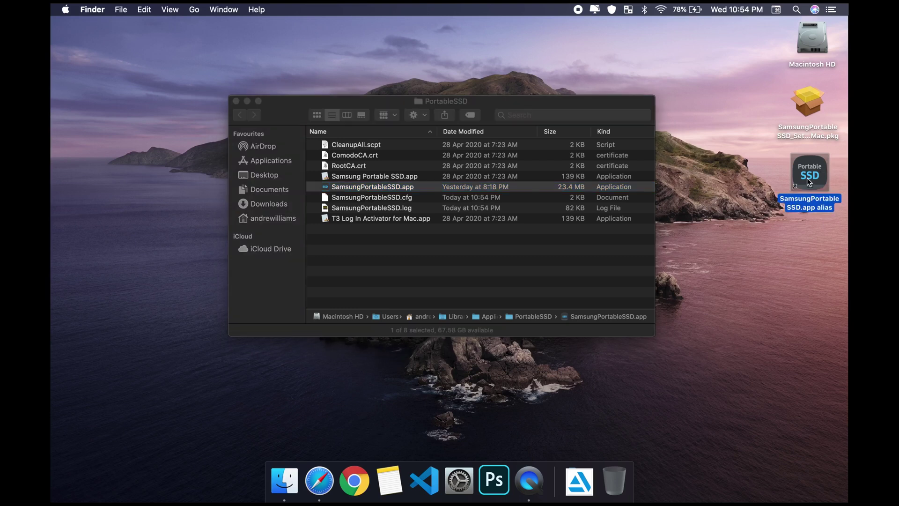
{"action": "left_click", "coordinate": [338, 317]}
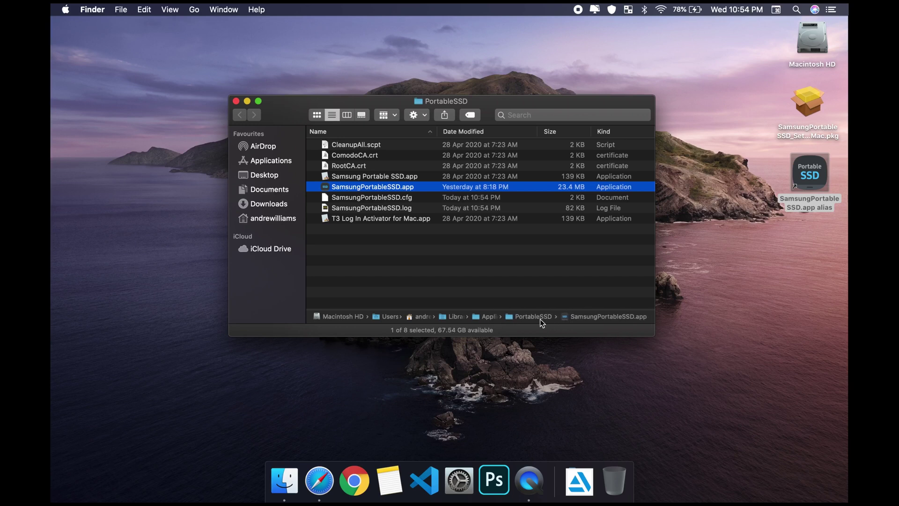
{"action": "left_click", "coordinate": [429, 265]}
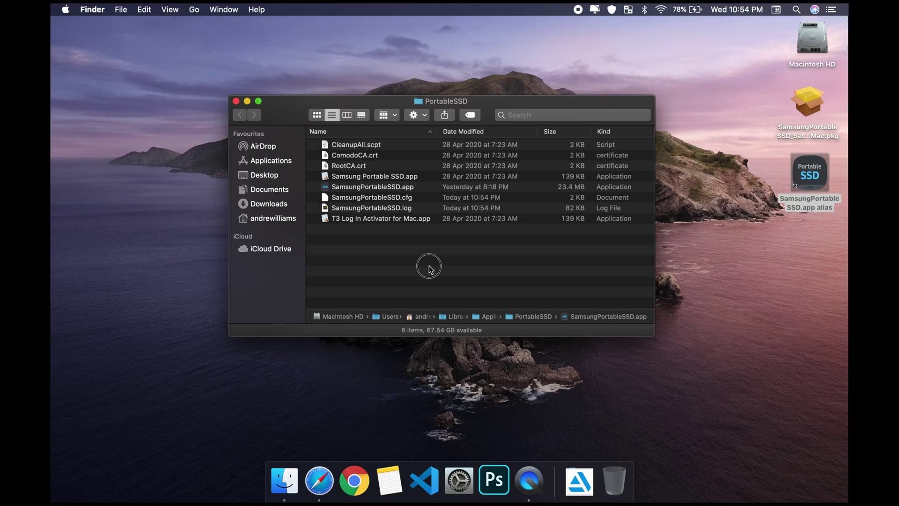
Step: Run CleanupAll.scpt with the admin password, dismiss the Script Error, and close the script window
{"action": "double_click", "coordinate": [359, 148]}
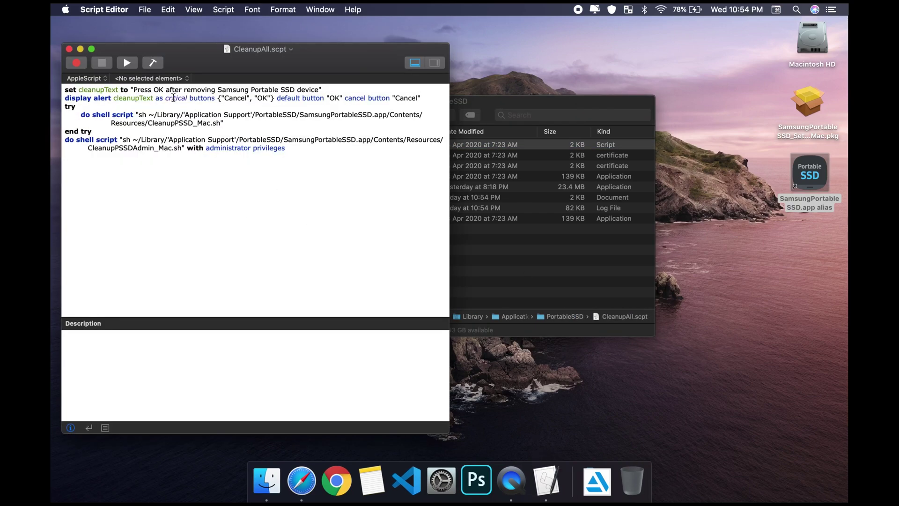
{"action": "left_click_drag", "start_coordinate": [491, 119], "coordinate": [659, 49]}
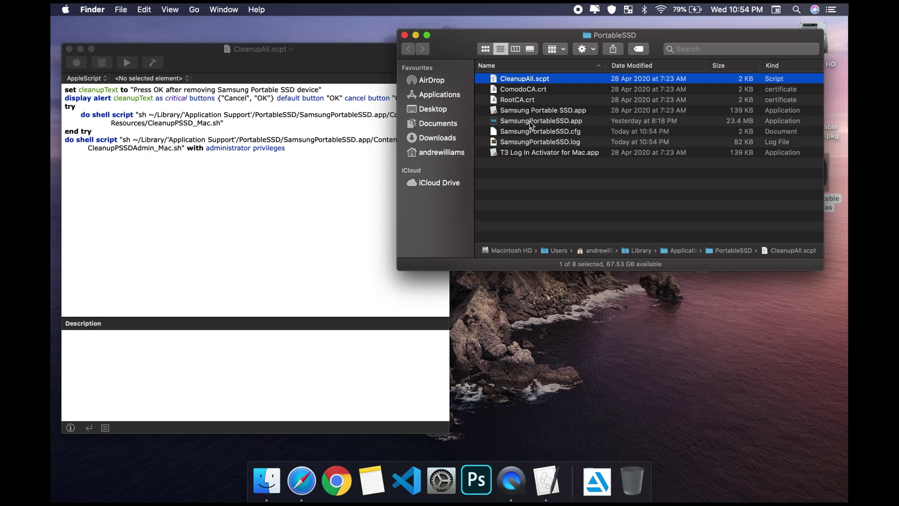
{"action": "left_click", "coordinate": [175, 248]}
{"action": "left_click", "coordinate": [123, 62]}
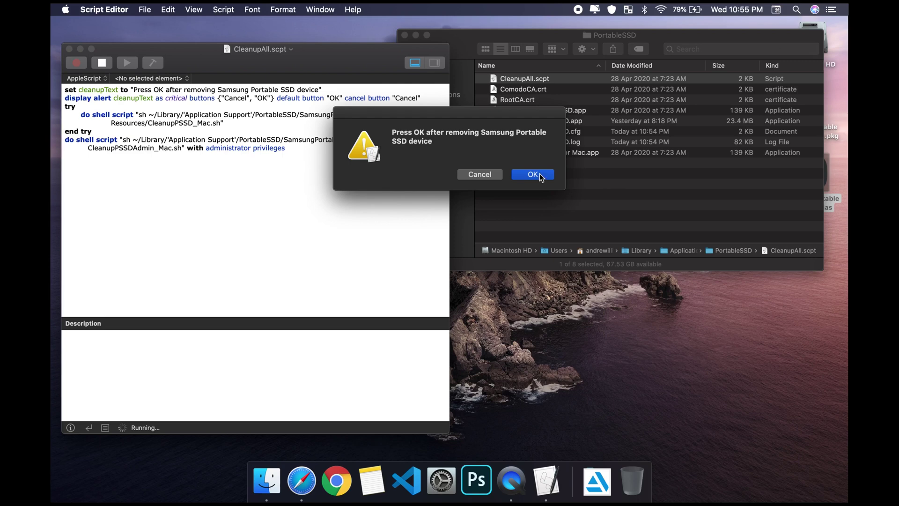
{"action": "left_click", "coordinate": [539, 177]}
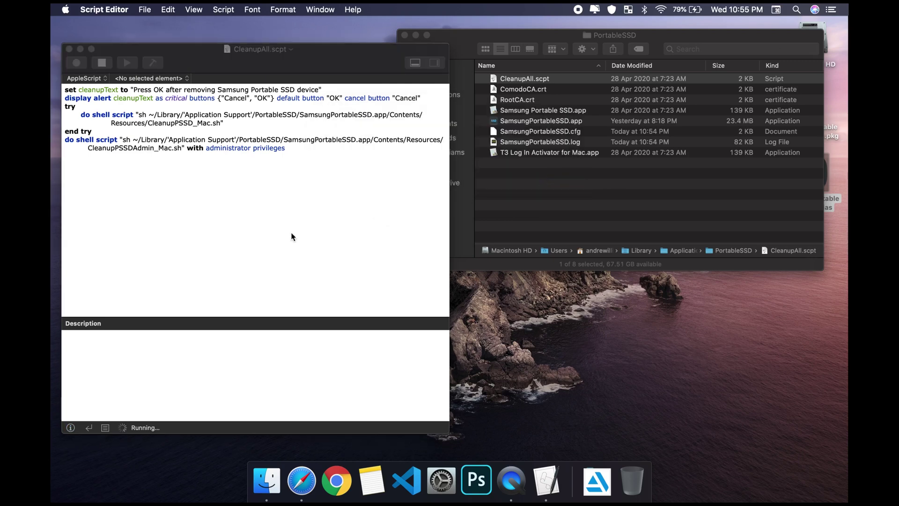
{"action": "type", "text": "•••••••"}
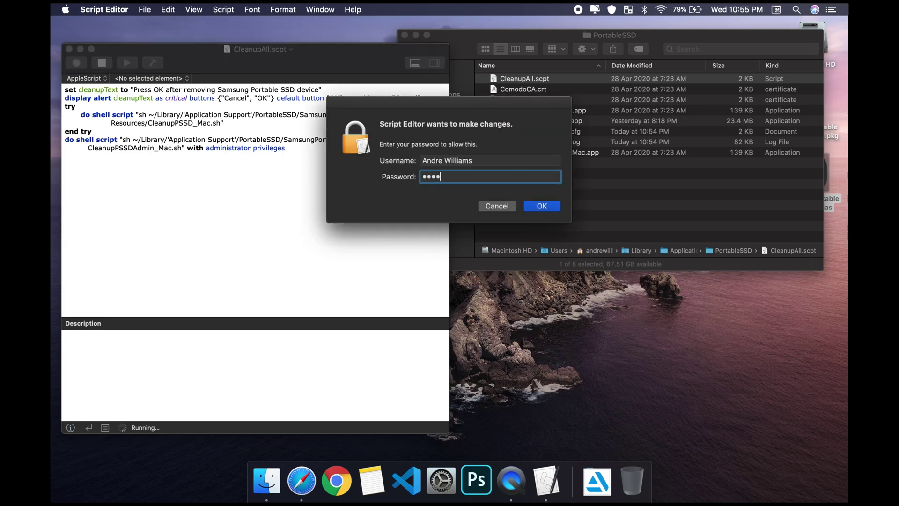
{"action": "key", "text": "Return"}
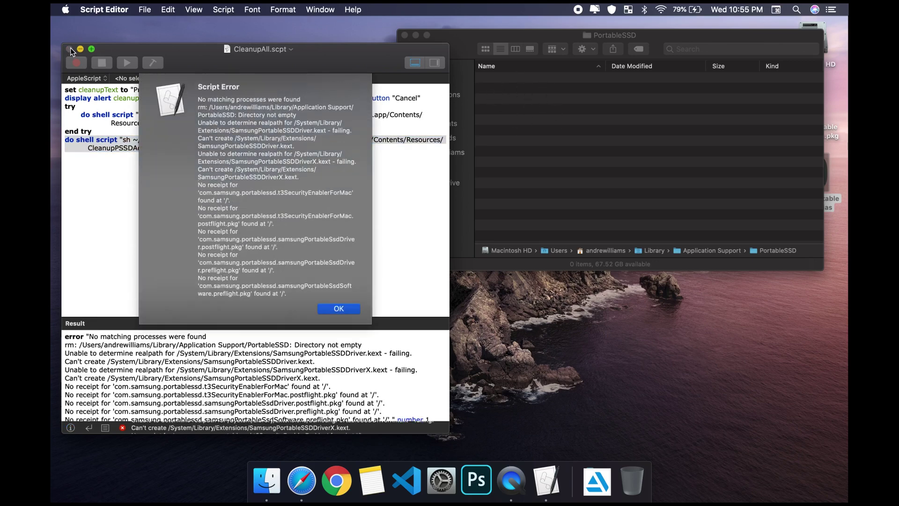
{"action": "left_click", "coordinate": [339, 309]}
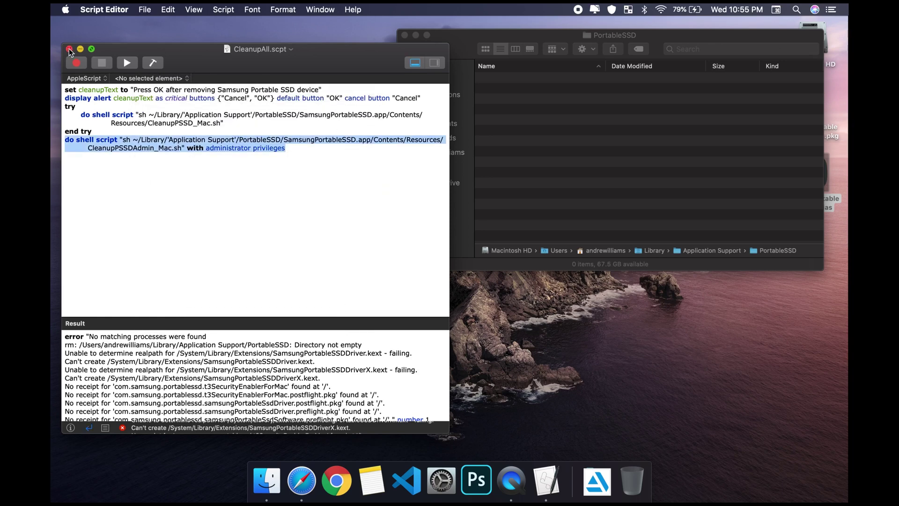
{"action": "left_click", "coordinate": [69, 49]}
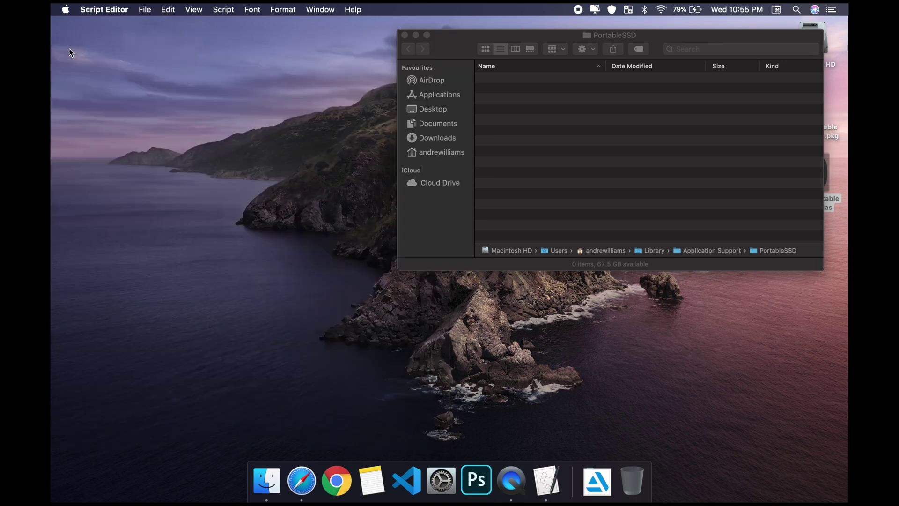
Step: Close the PortableSSD window and send the desktop SamsungPortableSSD.app alias to the Bin
{"action": "left_click", "coordinate": [404, 35]}
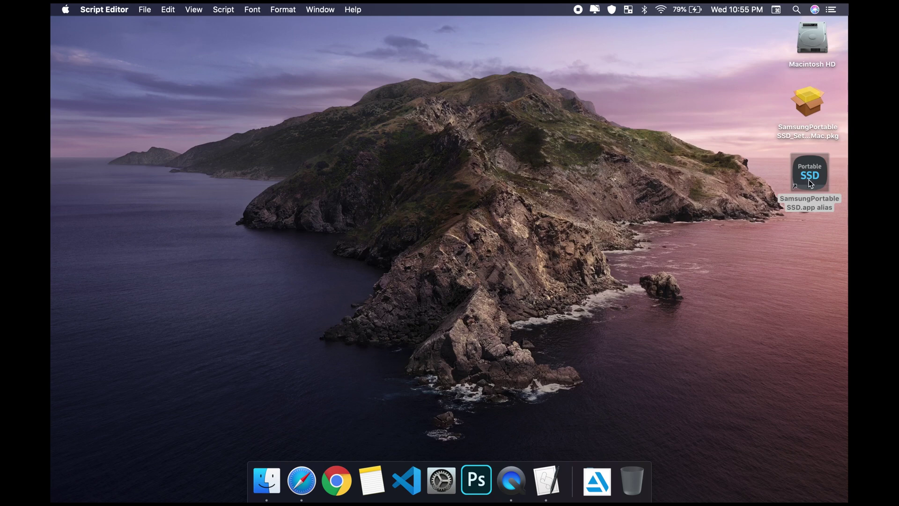
{"action": "left_click", "coordinate": [798, 205]}
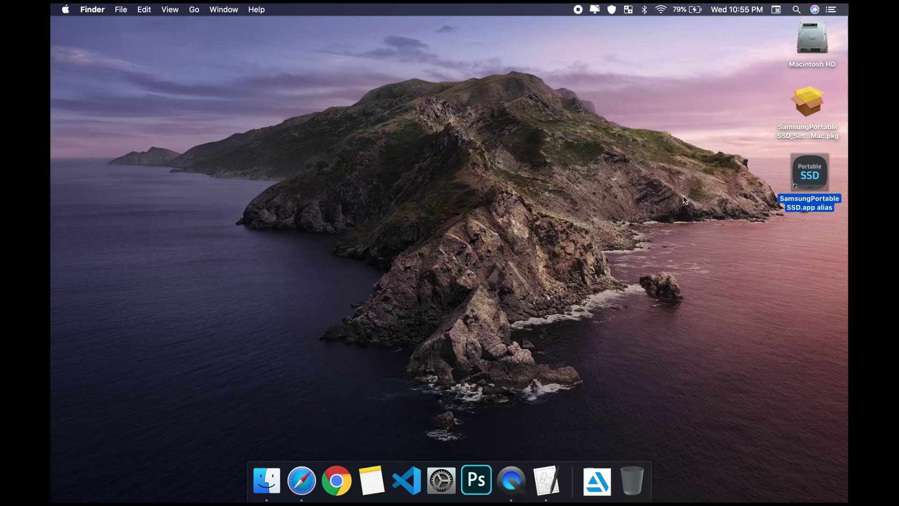
{"action": "left_click_drag", "start_coordinate": [817, 172], "coordinate": [779, 200]}
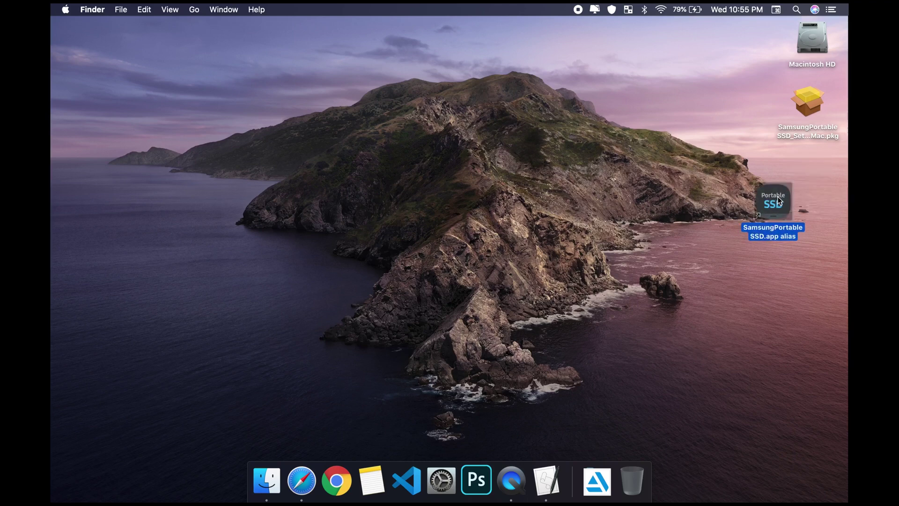
{"action": "right_click", "coordinate": [777, 196]}
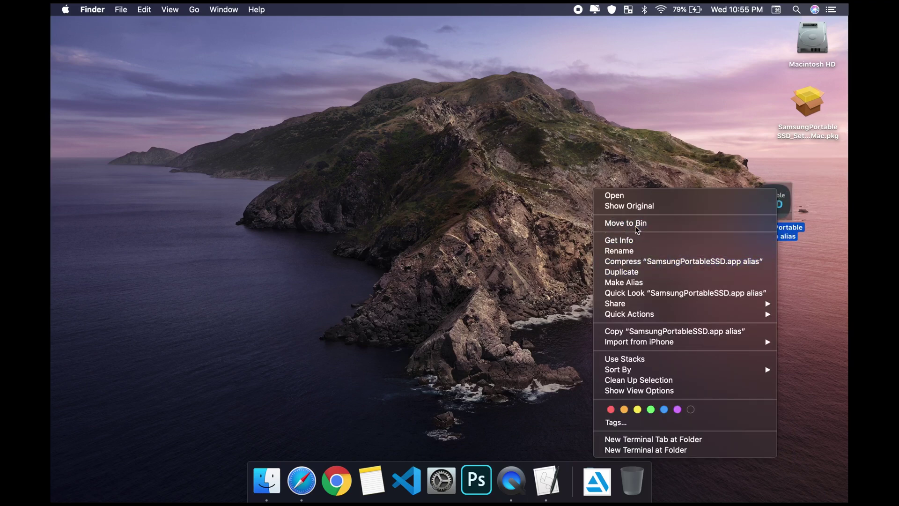
{"action": "key", "text": "Escape"}
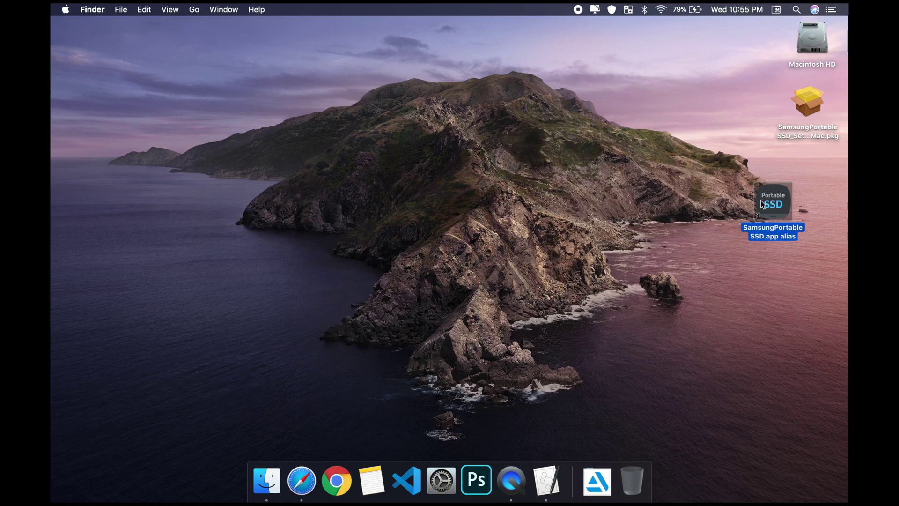
{"action": "key", "text": "super+BackSpace"}
{"action": "right_click", "coordinate": [580, 203]}
{"action": "left_click", "coordinate": [573, 249]}
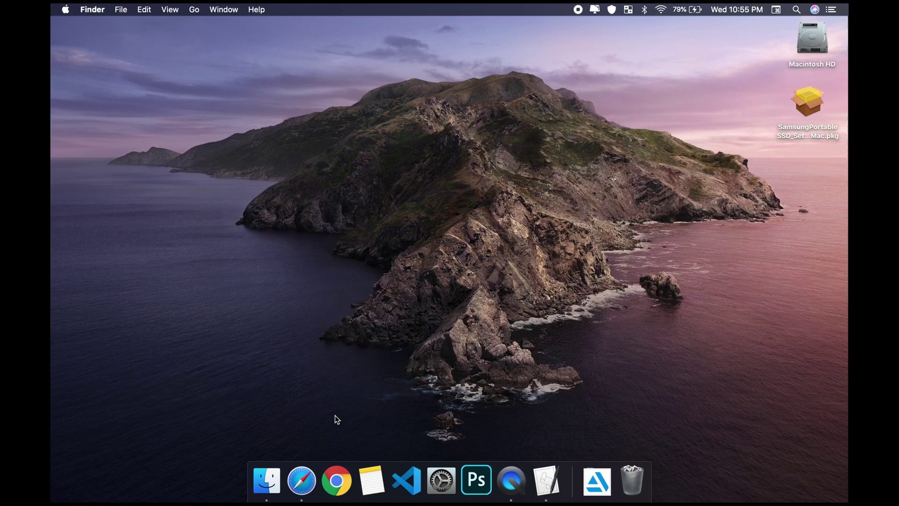
Step: Bring up the Samsung Portable SSD T5 product page in Safari
{"action": "left_click", "coordinate": [301, 480]}
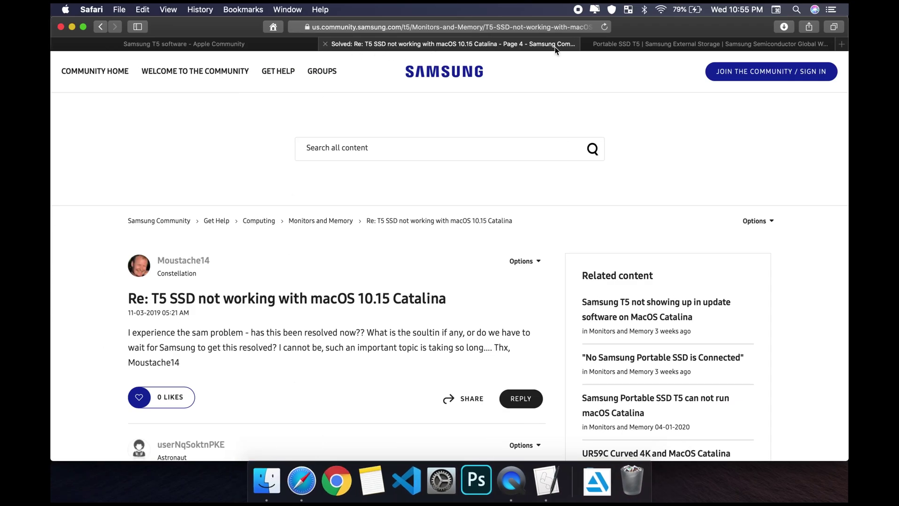
{"action": "left_click", "coordinate": [608, 45]}
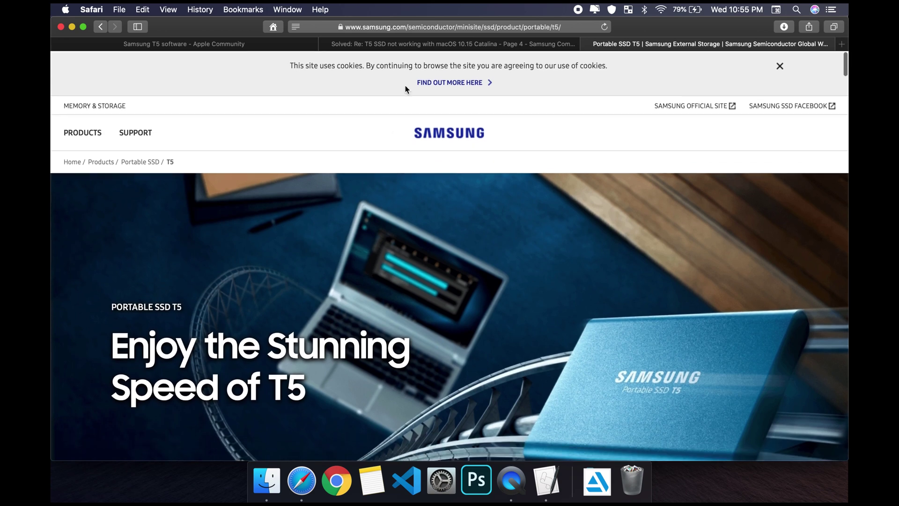
{"action": "left_click", "coordinate": [404, 27]}
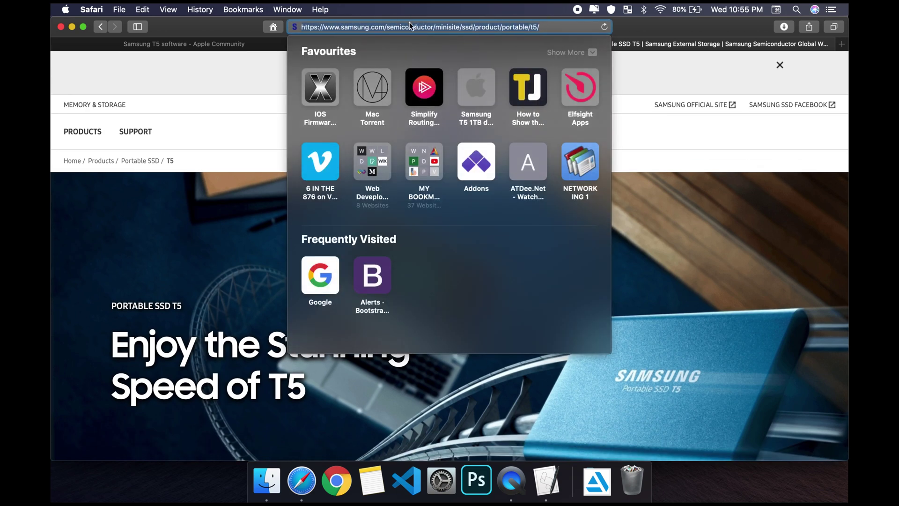
{"action": "left_click", "coordinate": [178, 312]}
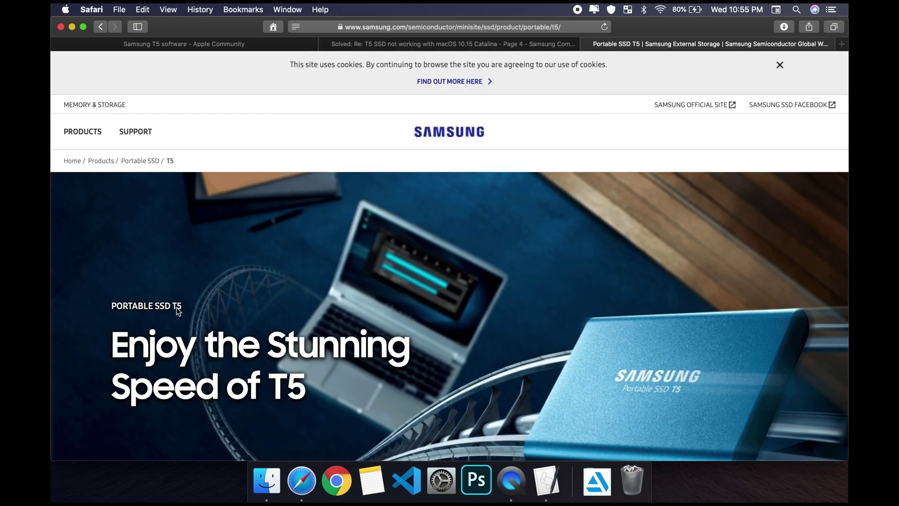
Step: Scroll down the T5 page to Download Files for the Mac software 1.6.7 package
{"action": "scroll", "coordinate": [179, 311], "scroll_direction": "down", "scroll_amount": 3}
{"action": "scroll", "coordinate": [179, 311], "scroll_direction": "down", "scroll_amount": 8}
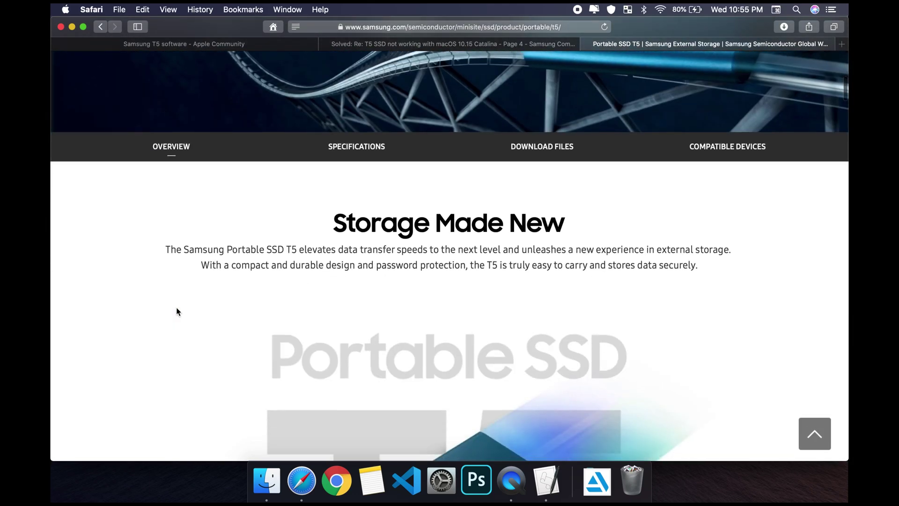
{"action": "scroll", "coordinate": [177, 311], "scroll_direction": "down", "scroll_amount": 10}
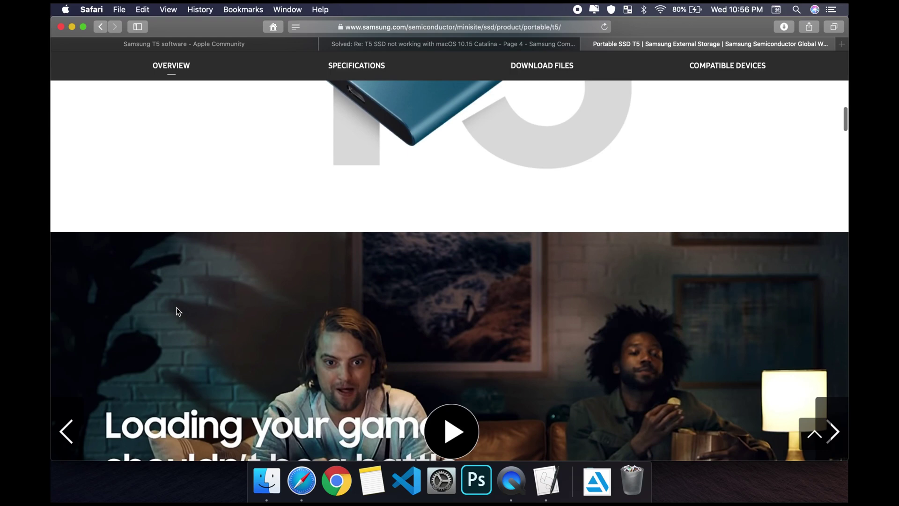
{"action": "scroll", "coordinate": [176, 307], "scroll_direction": "down", "scroll_amount": 8}
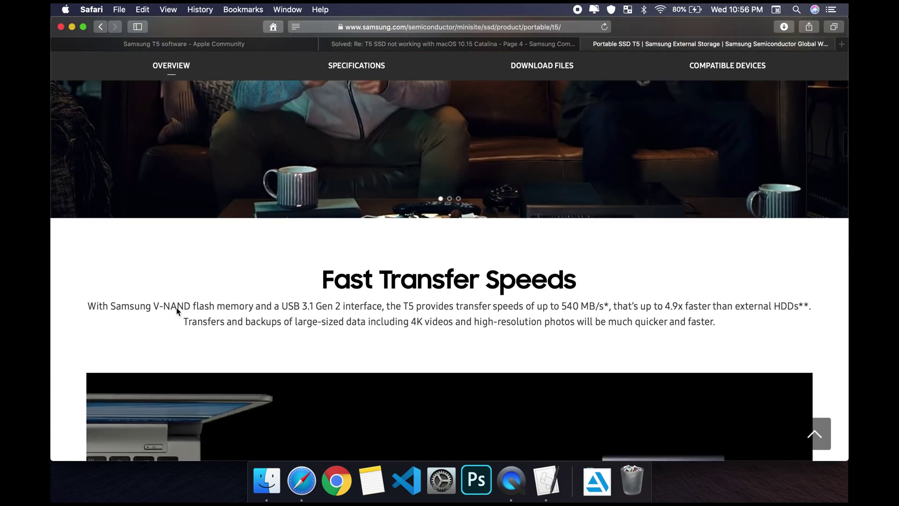
{"action": "scroll", "coordinate": [177, 309], "scroll_direction": "down", "scroll_amount": 10}
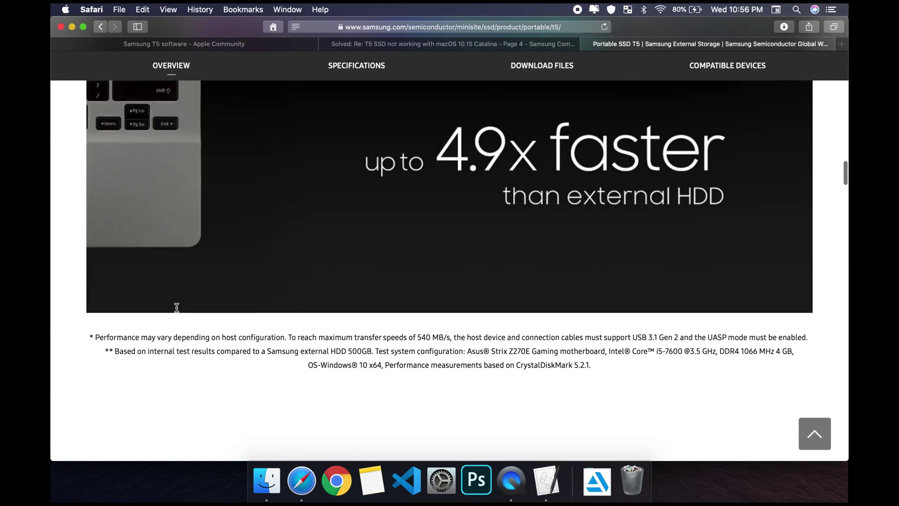
{"action": "scroll", "coordinate": [178, 311], "scroll_direction": "down", "scroll_amount": 10}
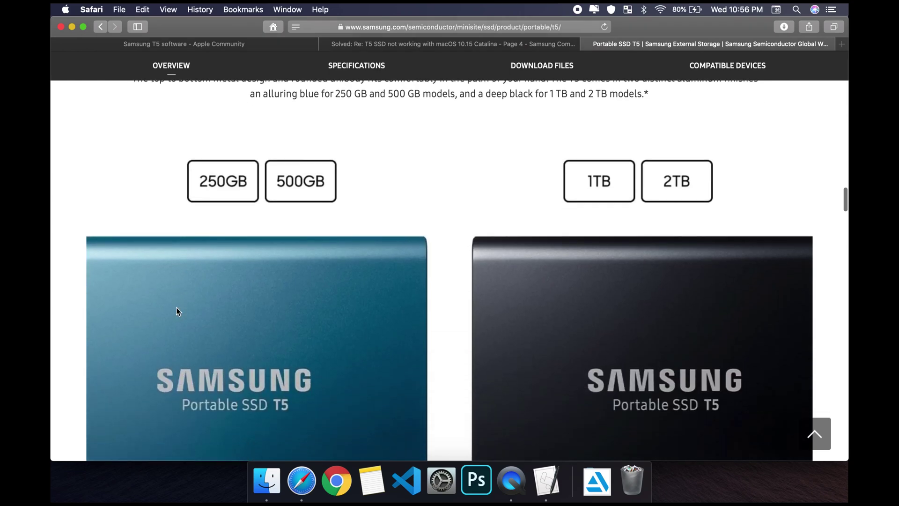
{"action": "scroll", "coordinate": [176, 307], "scroll_direction": "down", "scroll_amount": 10}
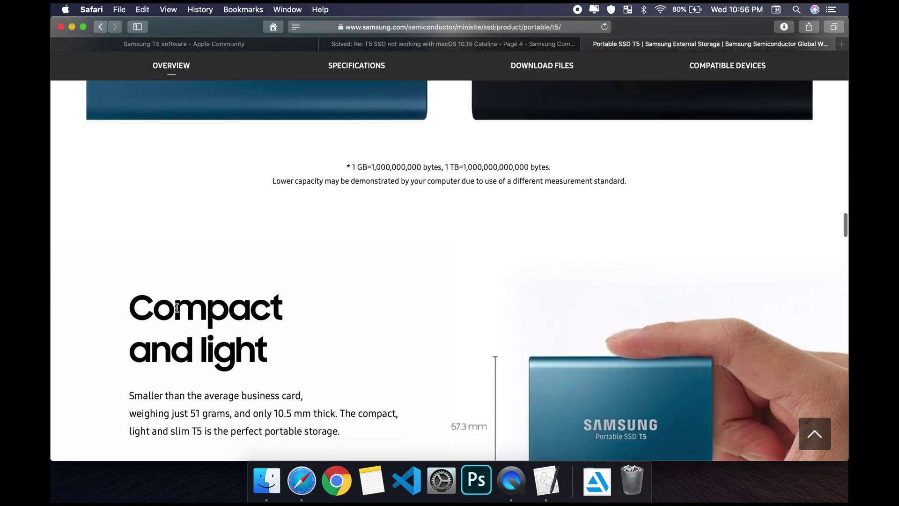
{"action": "scroll", "coordinate": [176, 308], "scroll_direction": "down", "scroll_amount": 10}
{"action": "scroll", "coordinate": [177, 308], "scroll_direction": "down", "scroll_amount": 10}
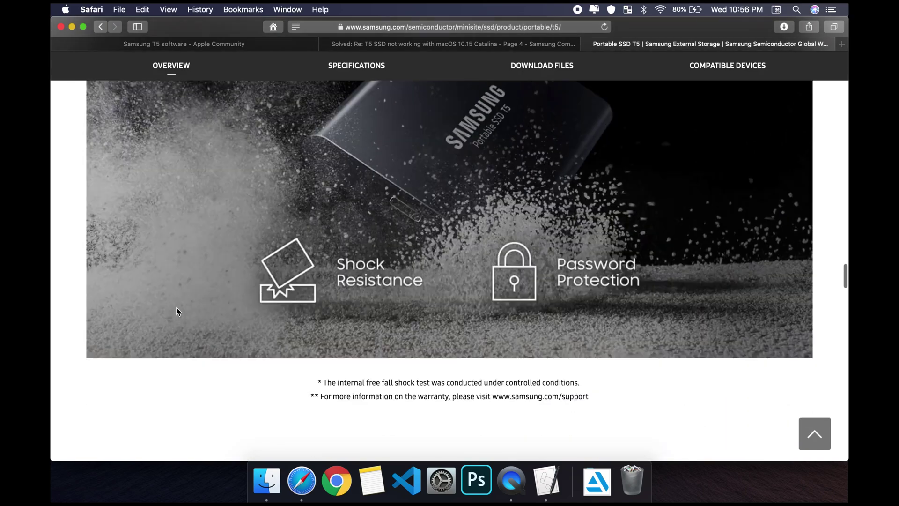
{"action": "scroll", "coordinate": [177, 309], "scroll_direction": "down", "scroll_amount": 10}
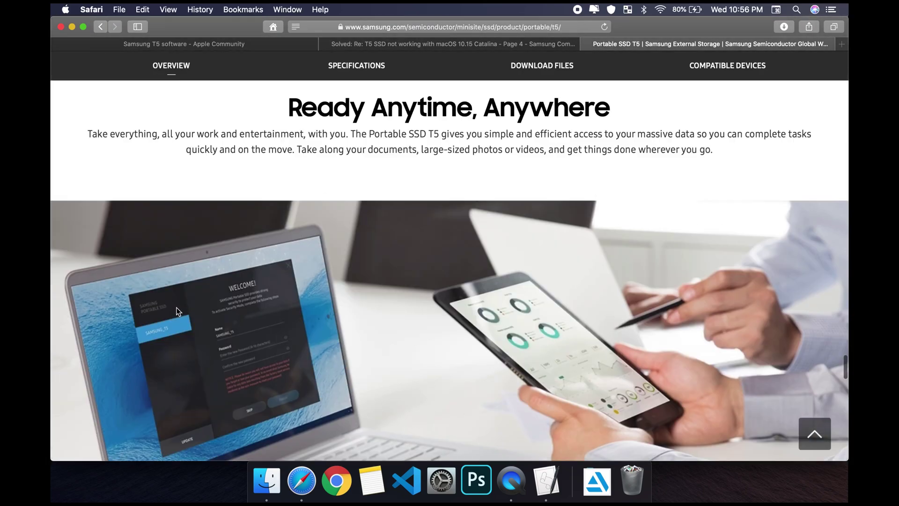
{"action": "scroll", "coordinate": [176, 309], "scroll_direction": "down", "scroll_amount": 5}
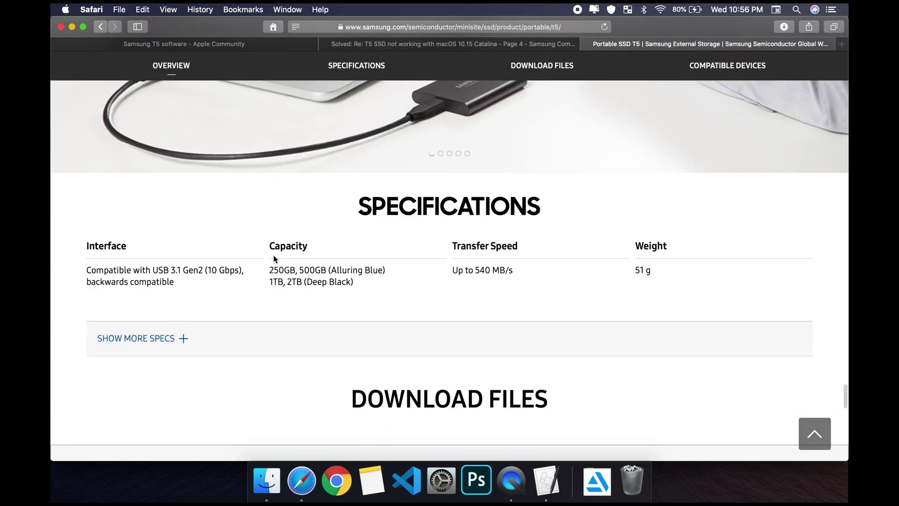
{"action": "scroll", "coordinate": [364, 300], "scroll_direction": "down", "scroll_amount": 3}
{"action": "scroll", "coordinate": [364, 299], "scroll_direction": "down", "scroll_amount": 5}
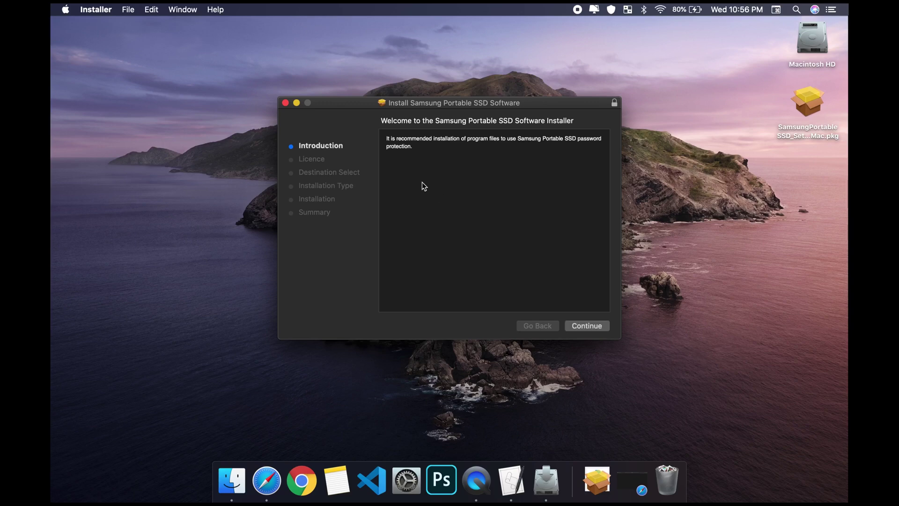
Step: Install Portable SSD Software on Macintosh HD, accepting the licence and authorising with the admin password
{"action": "left_click", "coordinate": [589, 326]}
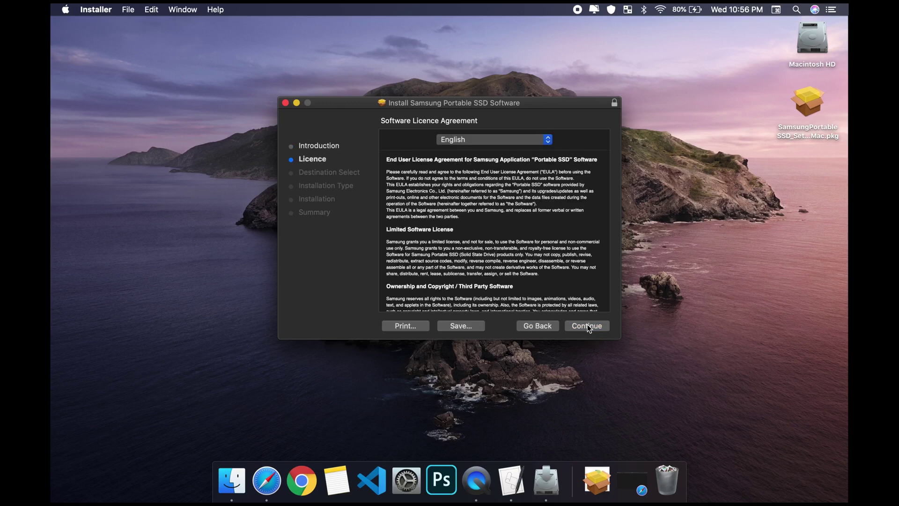
{"action": "left_click", "coordinate": [586, 325]}
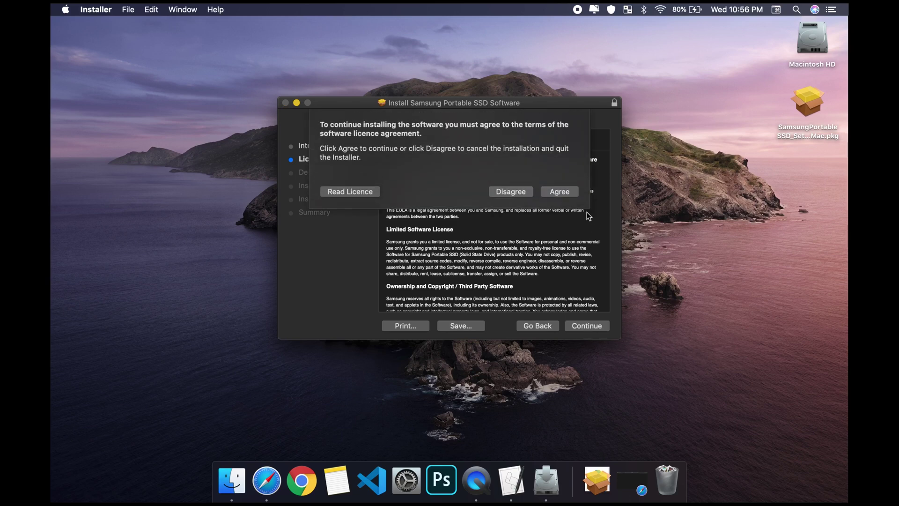
{"action": "left_click", "coordinate": [560, 190]}
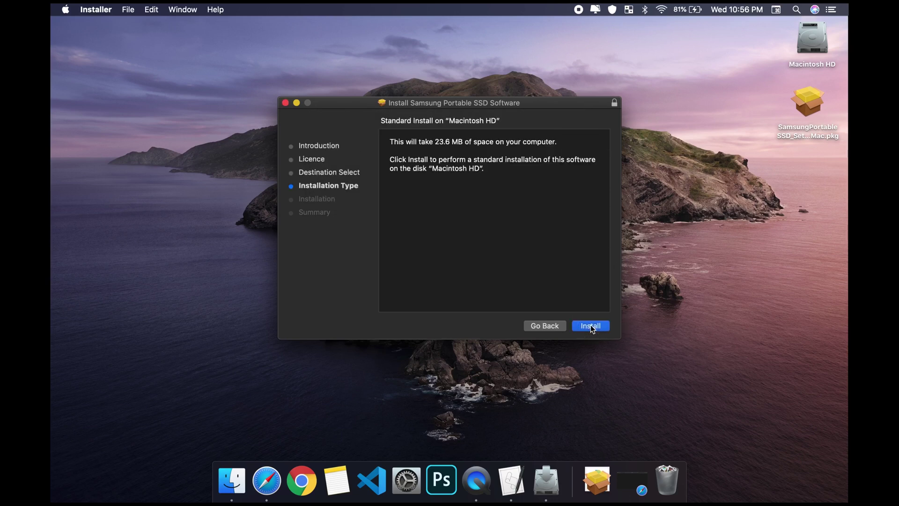
{"action": "left_click", "coordinate": [591, 325]}
{"action": "type", "text": "***"}
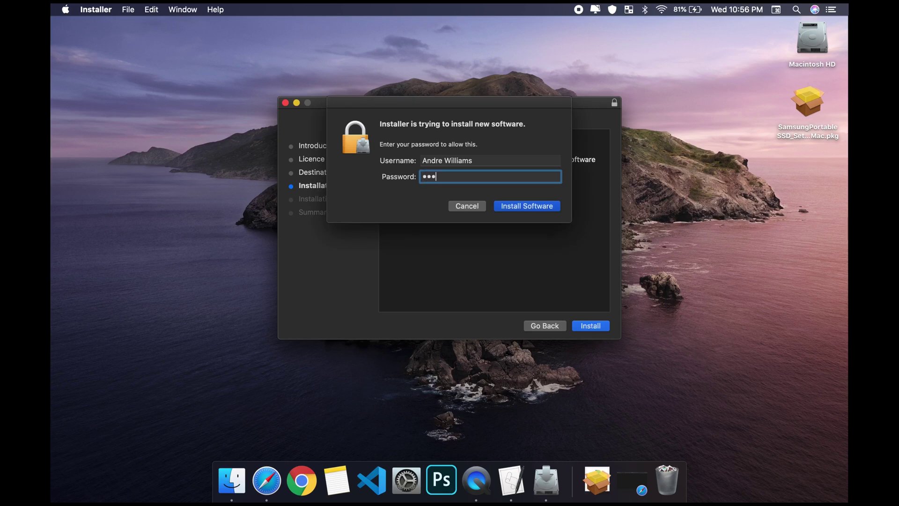
{"action": "type", "text": "****"}
{"action": "left_click", "coordinate": [520, 208]}
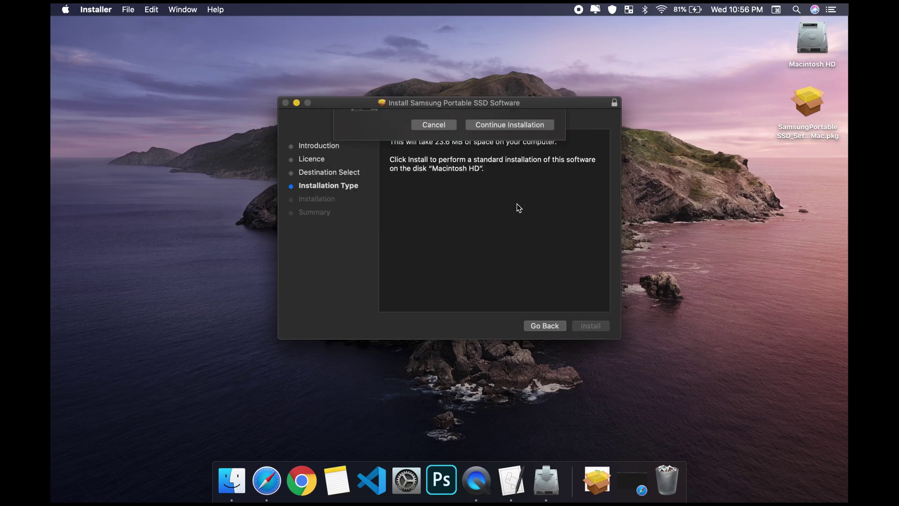
{"action": "left_click", "coordinate": [488, 165]}
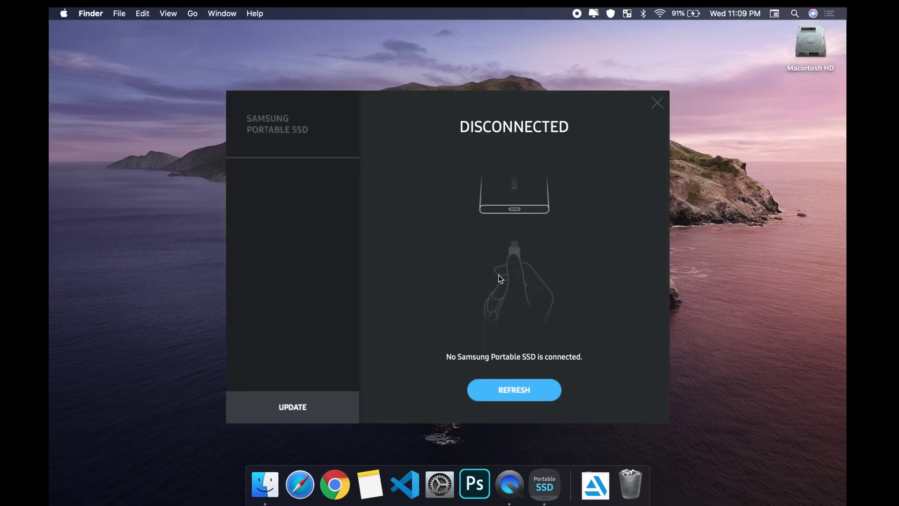
{"action": "left_click", "coordinate": [535, 390]}
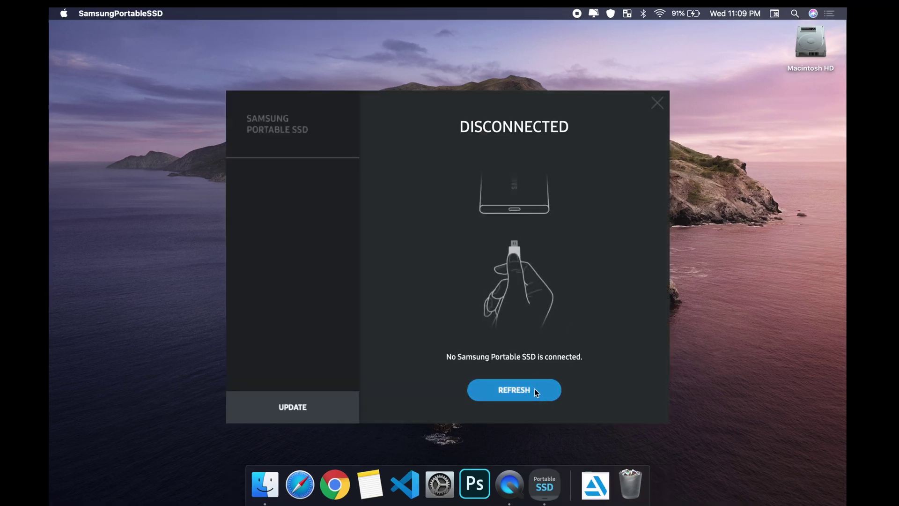
{"action": "left_click", "coordinate": [501, 395]}
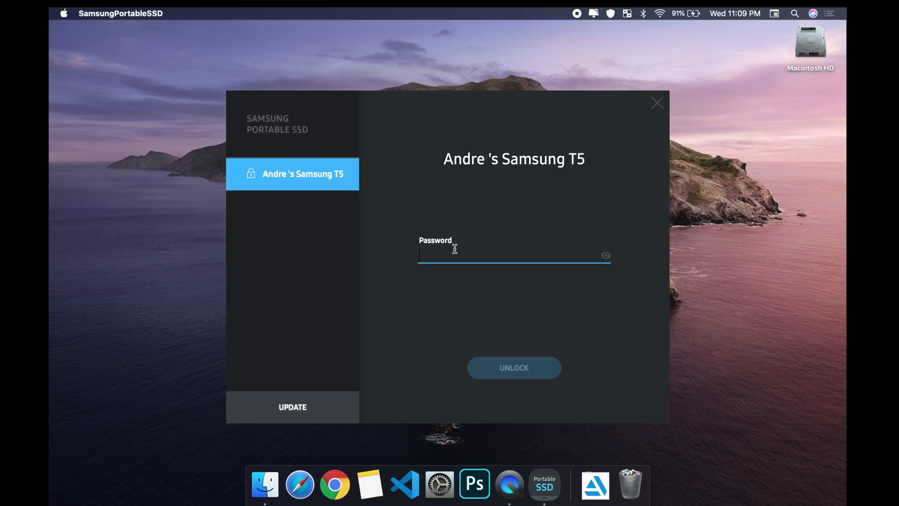
{"action": "left_click", "coordinate": [295, 409]}
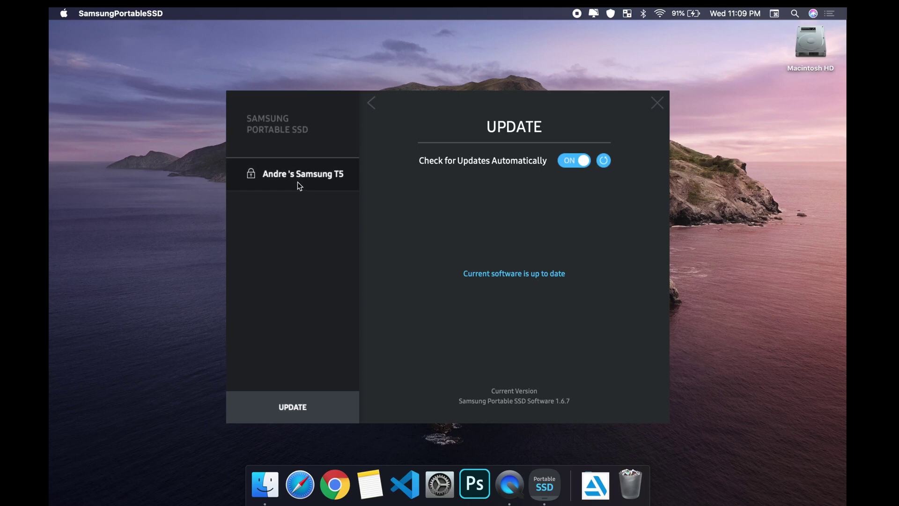
{"action": "left_click", "coordinate": [308, 174]}
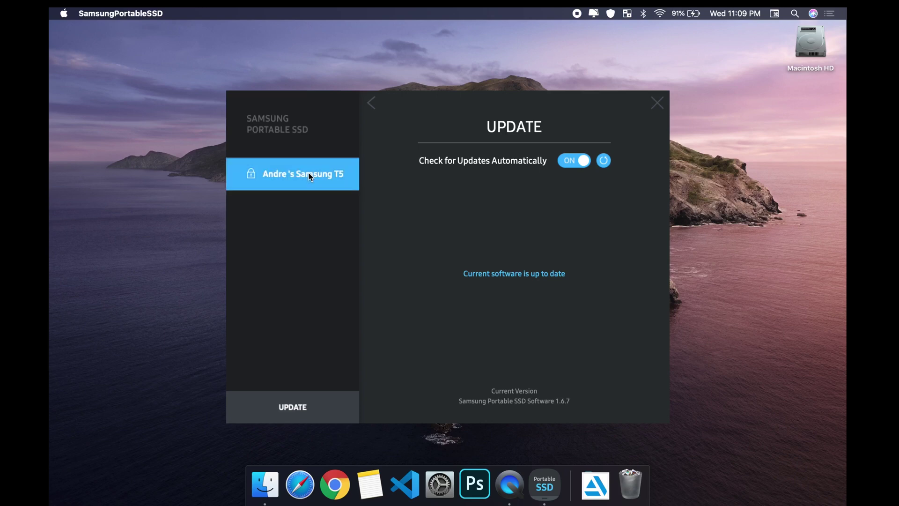
{"action": "left_click", "coordinate": [372, 103]}
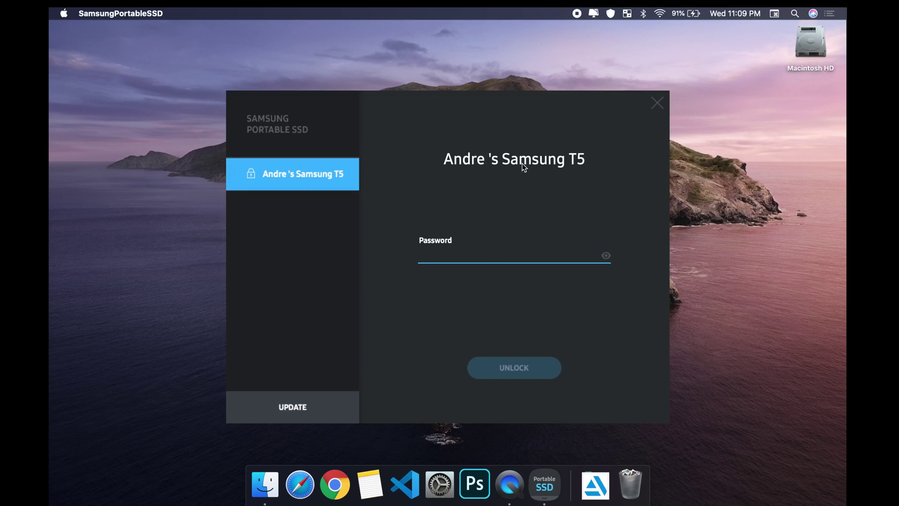
{"action": "type", "text": "••••••••••••••"}
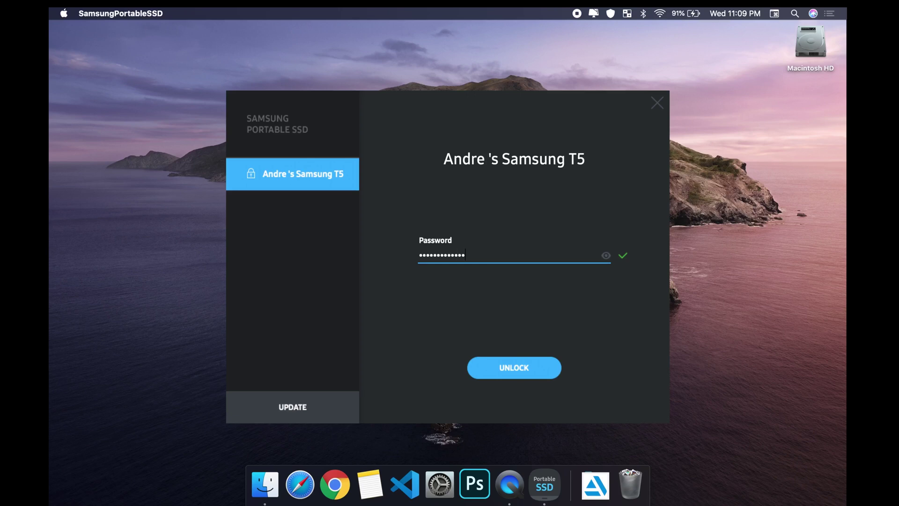
{"action": "key", "text": "Return"}
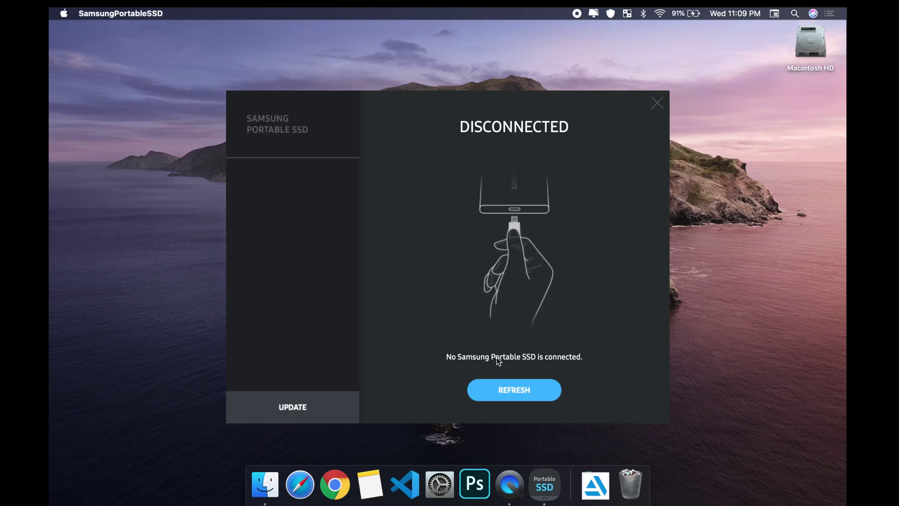
Step: Refresh to detect the T5, then unlock it by entering the drive password
{"action": "left_click", "coordinate": [494, 392]}
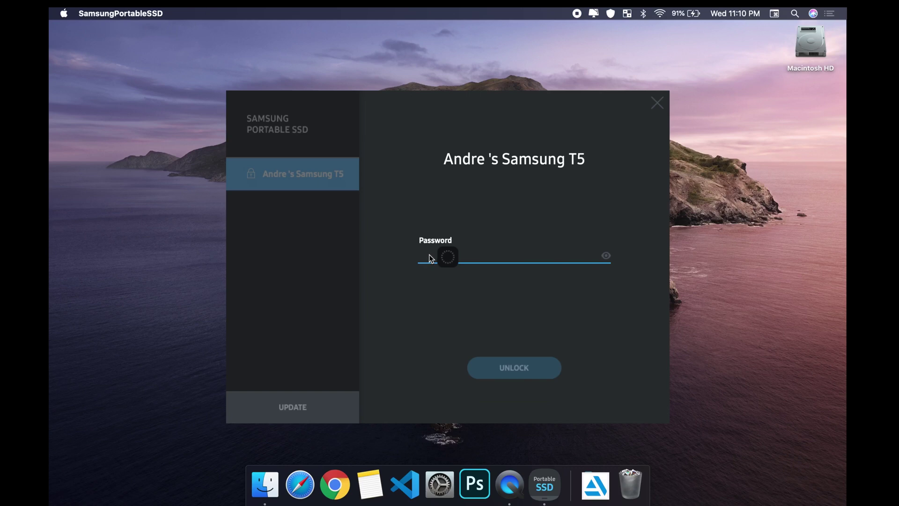
{"action": "left_click", "coordinate": [430, 256]}
{"action": "type", "text": "••••••"}
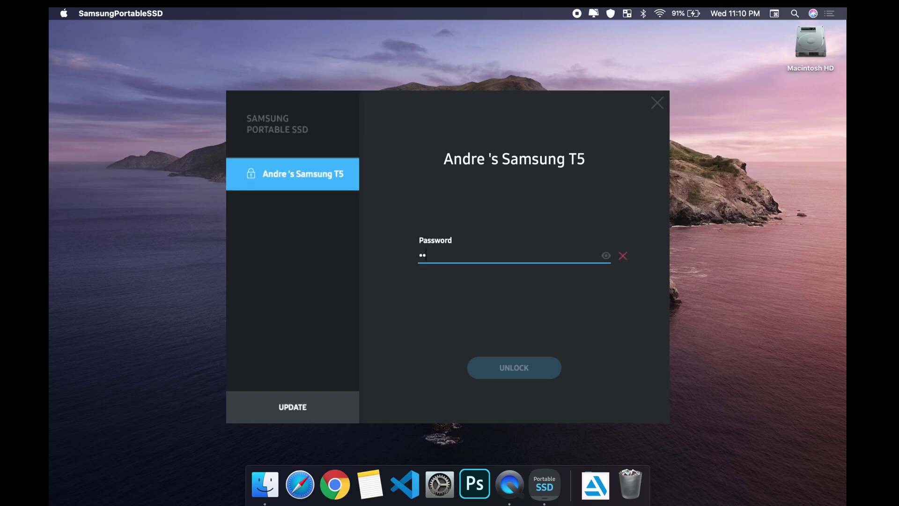
{"action": "type", "text": "••••••••••"}
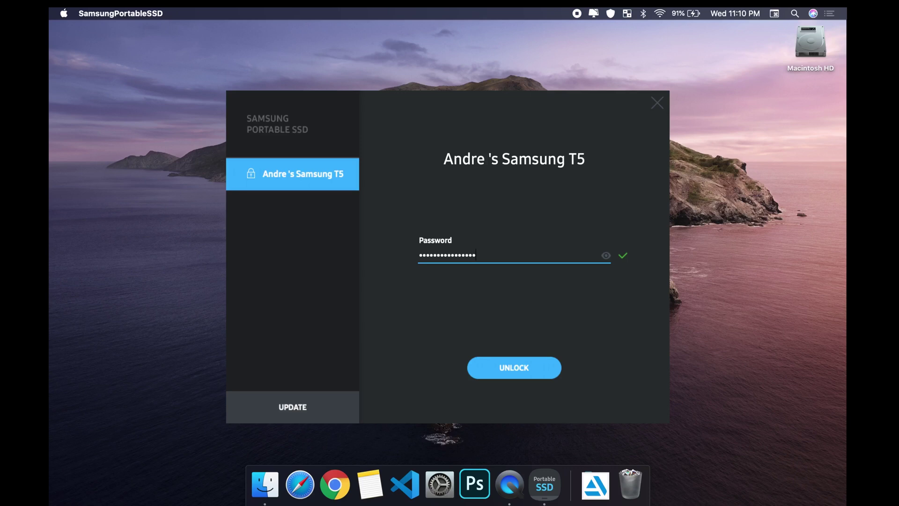
{"action": "key", "text": "Return"}
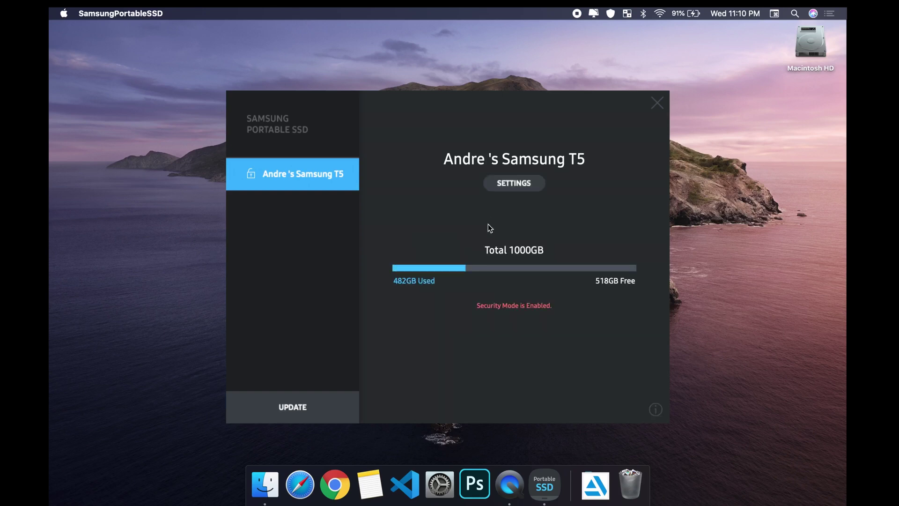
Step: Check the T5 settings showing Security Mode, then bring Finder forward to see Samsung_T5
{"action": "left_click", "coordinate": [510, 186]}
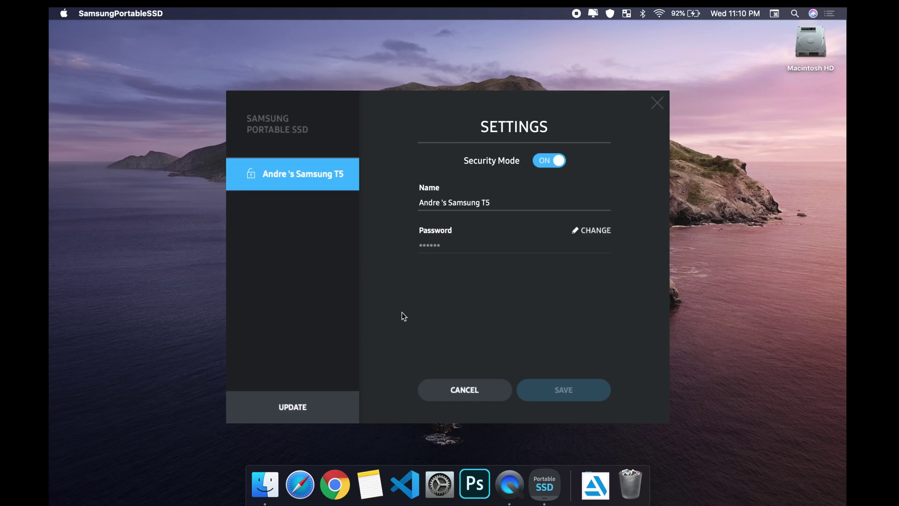
{"action": "left_click", "coordinate": [265, 484]}
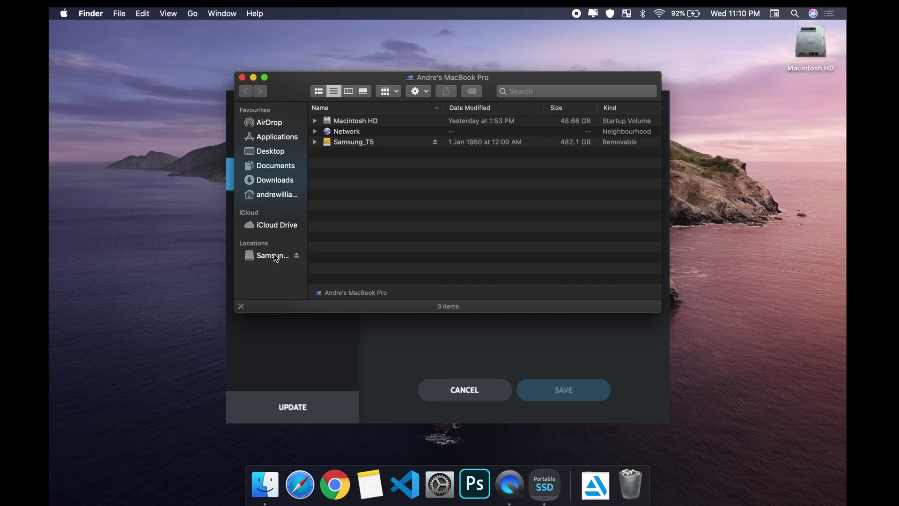
{"action": "left_click", "coordinate": [327, 142]}
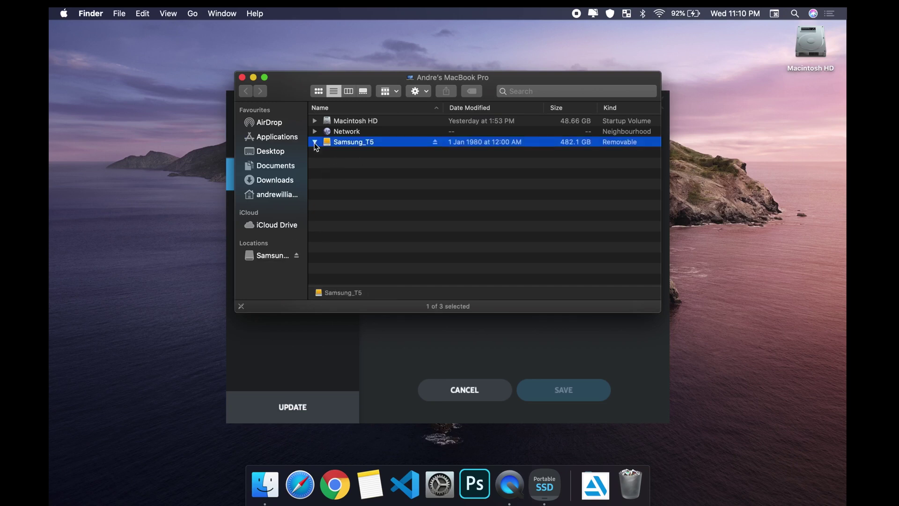
{"action": "left_click", "coordinate": [315, 143]}
{"action": "left_click", "coordinate": [314, 142]}
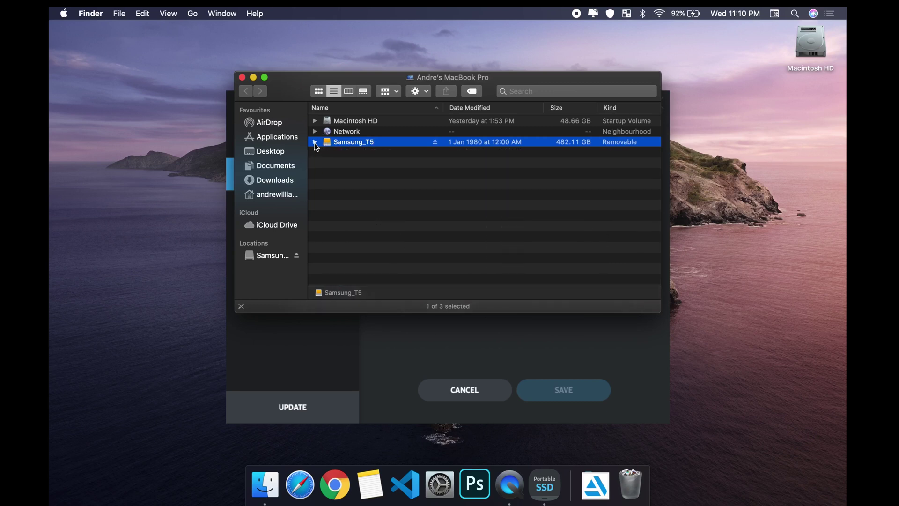